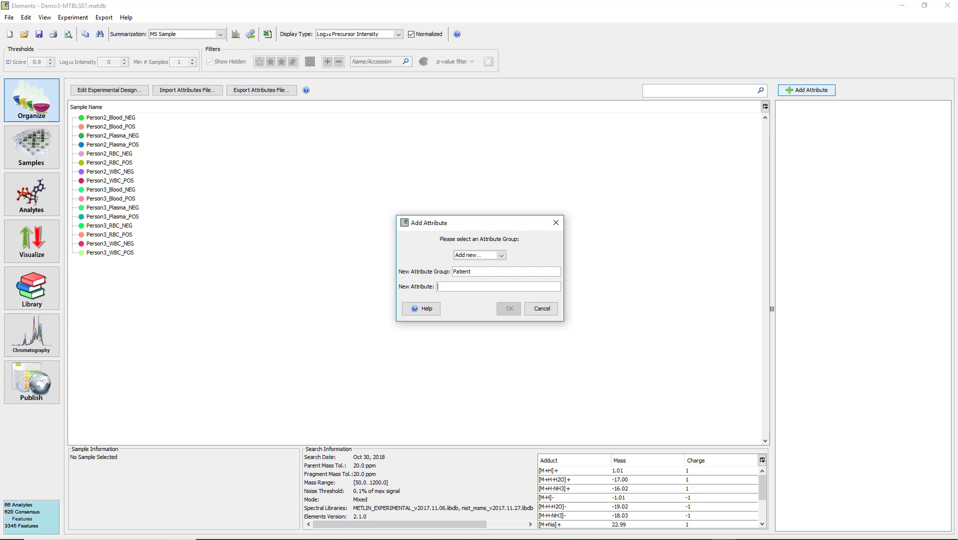
# Add the attributes "Person 2" and "Person 3" to the Patient attribute group
pyautogui.write('Person 2')
pyautogui.press('Return')
pyautogui.click(806, 90)
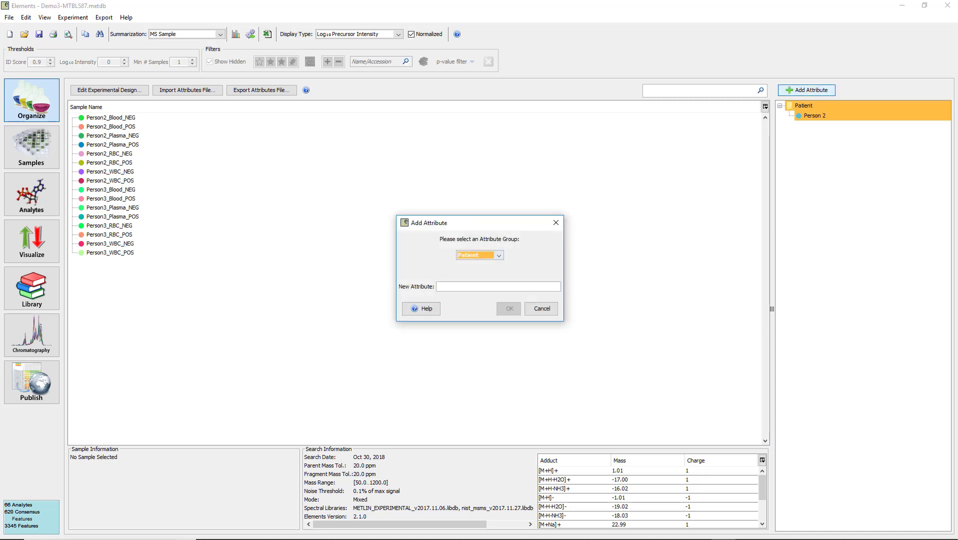
pyautogui.click(498, 256)
pyautogui.click(479, 265)
pyautogui.click(498, 286)
pyautogui.write('Per')
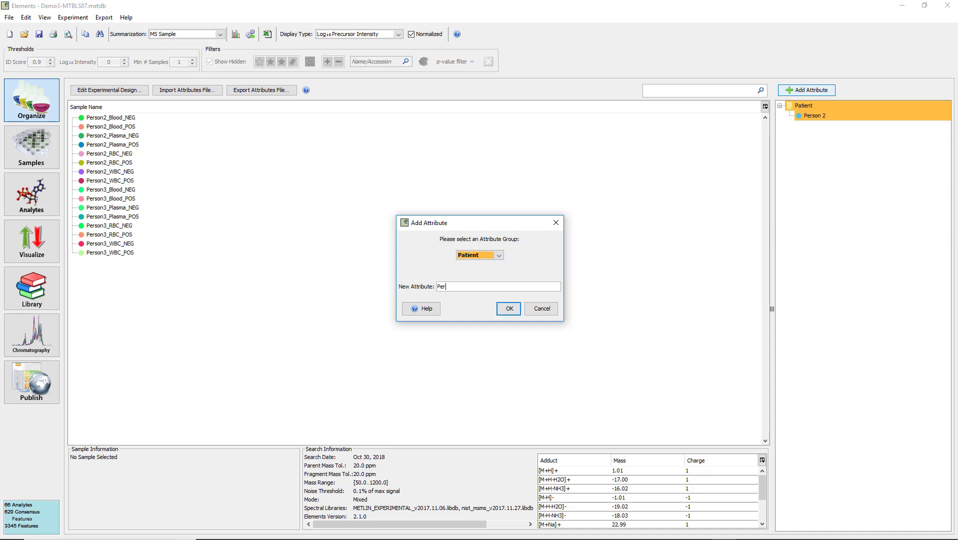
pyautogui.write('son 3')
pyautogui.press('Return')
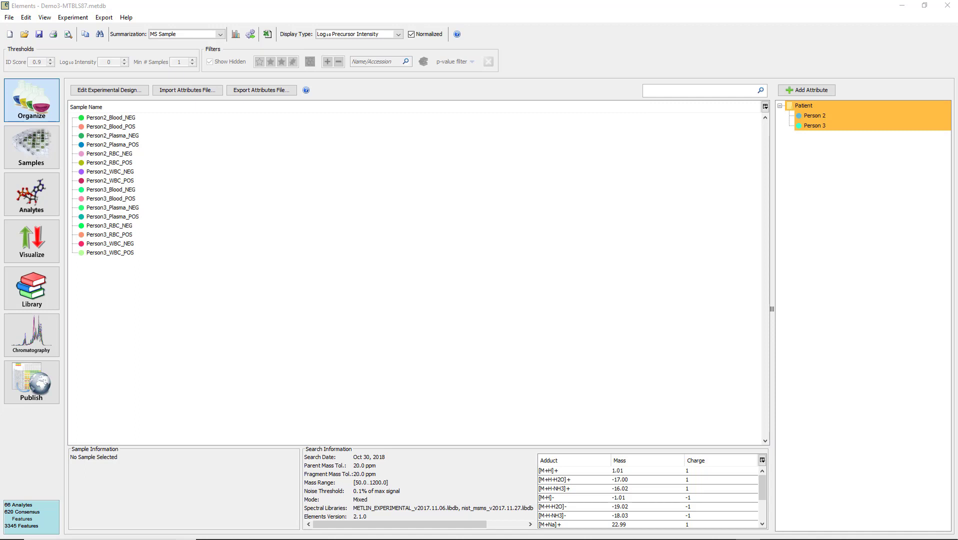
# Create a new attribute group named "Polarity" with the attribute "Positive"
pyautogui.click(806, 90)
pyautogui.click(498, 255)
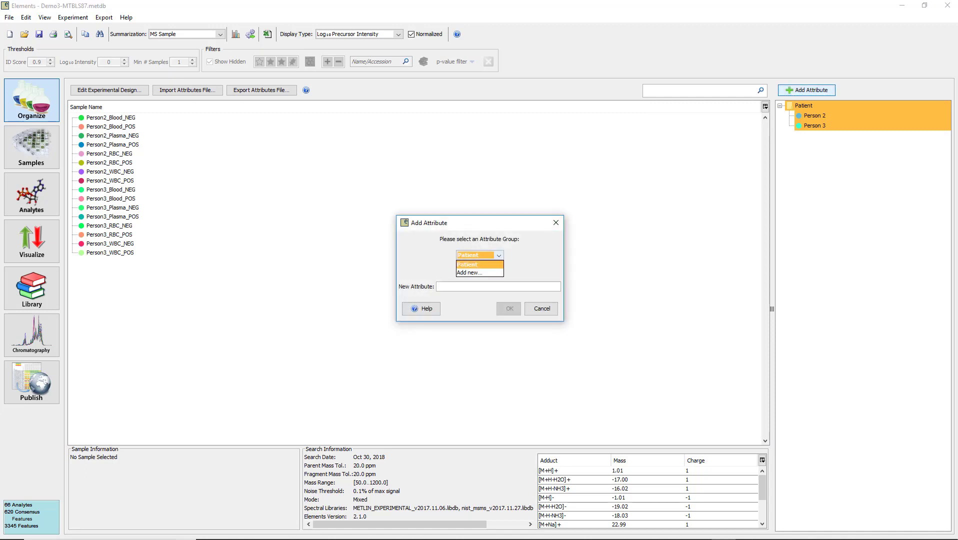
pyautogui.click(475, 273)
pyautogui.write('Polarity')
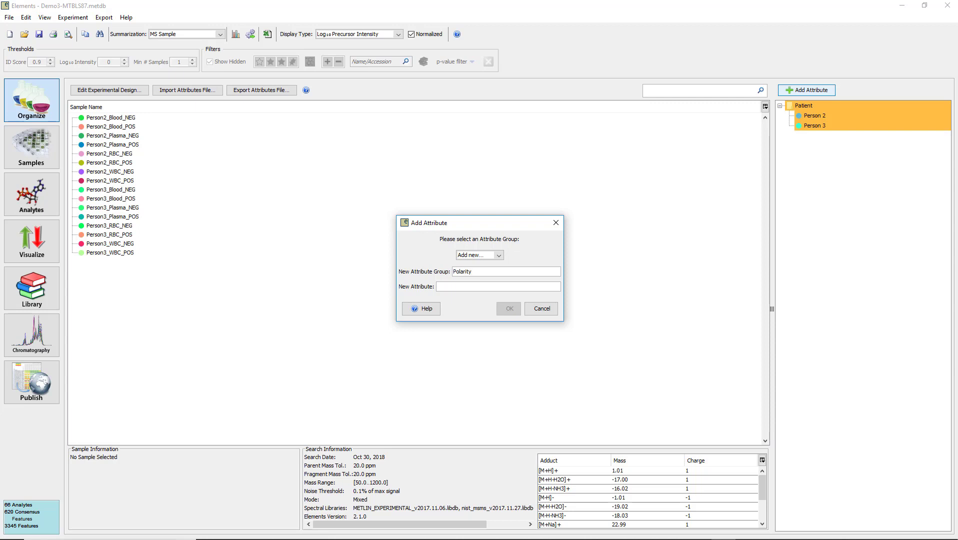
pyautogui.write('Positive')
pyautogui.click(509, 309)
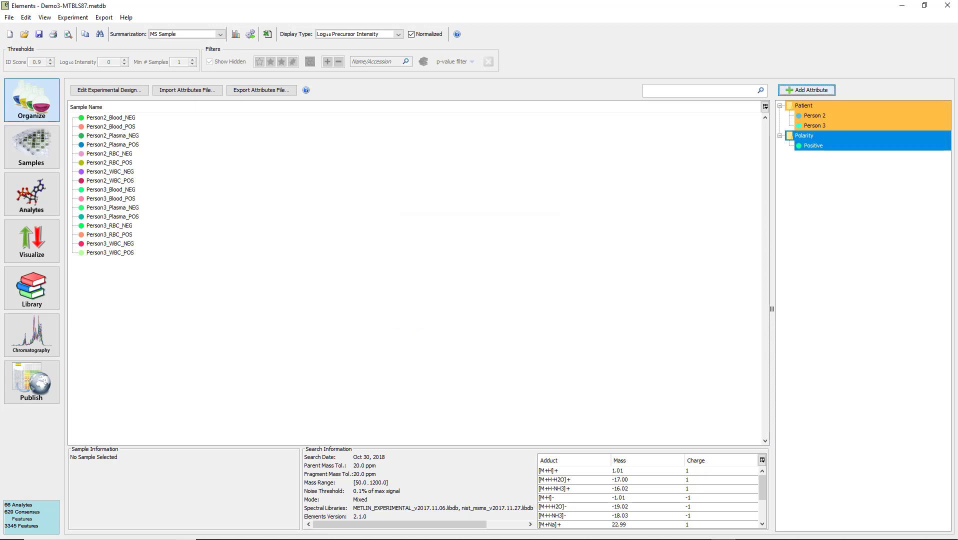
# Add the attribute "Negative" to the Polarity attribute group
pyautogui.click(807, 90)
pyautogui.click(498, 256)
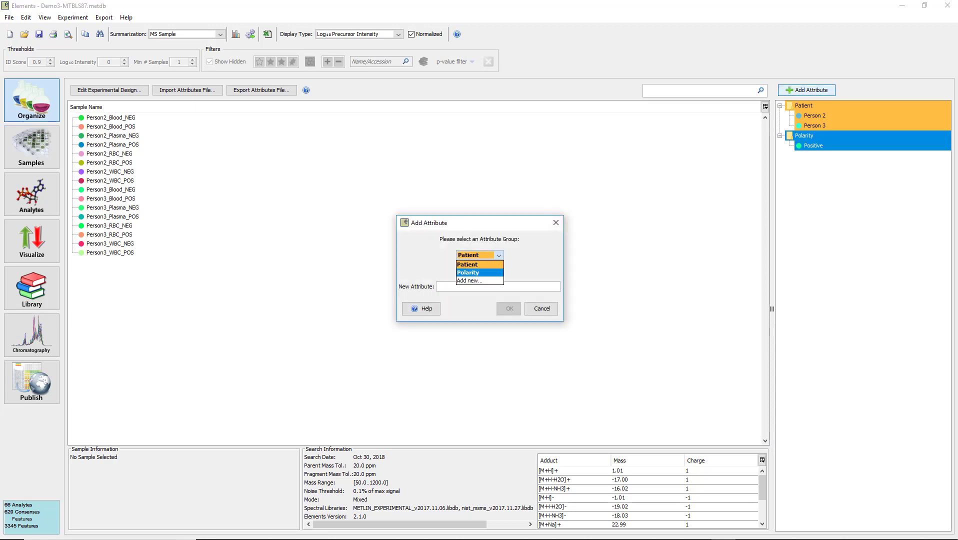
pyautogui.click(479, 273)
pyautogui.write('Negative')
pyautogui.press('Return')
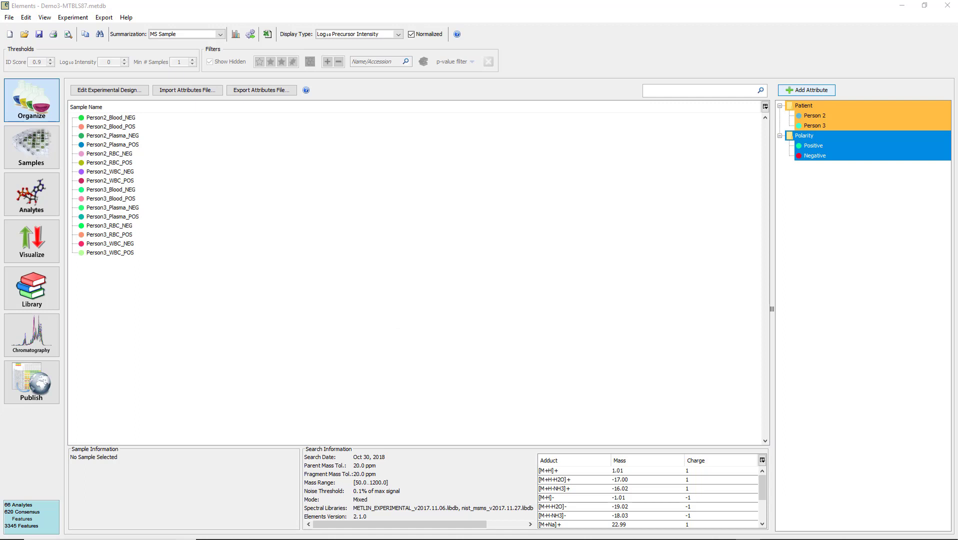
# Create a new attribute group named "Component" with the attribute "Blood"
pyautogui.click(806, 90)
pyautogui.click(499, 256)
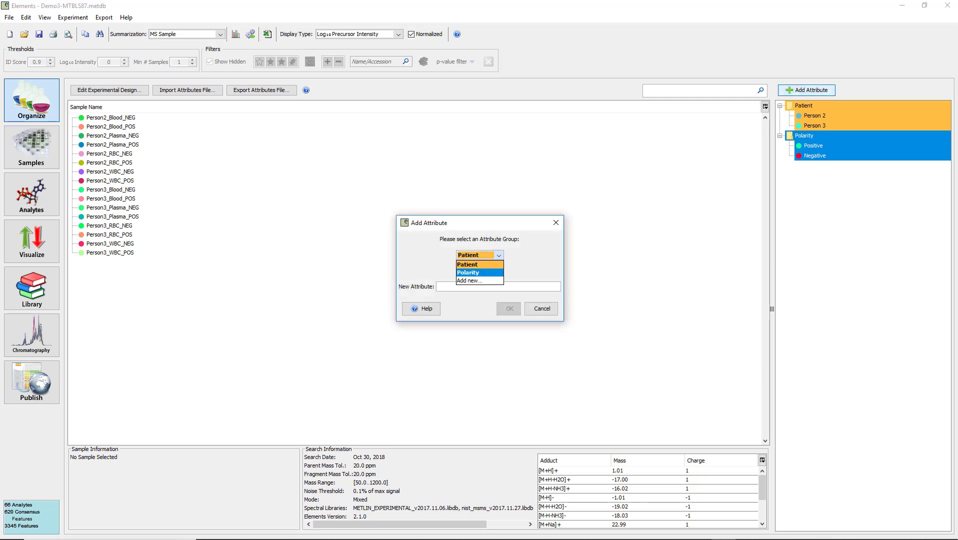
pyautogui.click(468, 281)
pyautogui.write('Component')
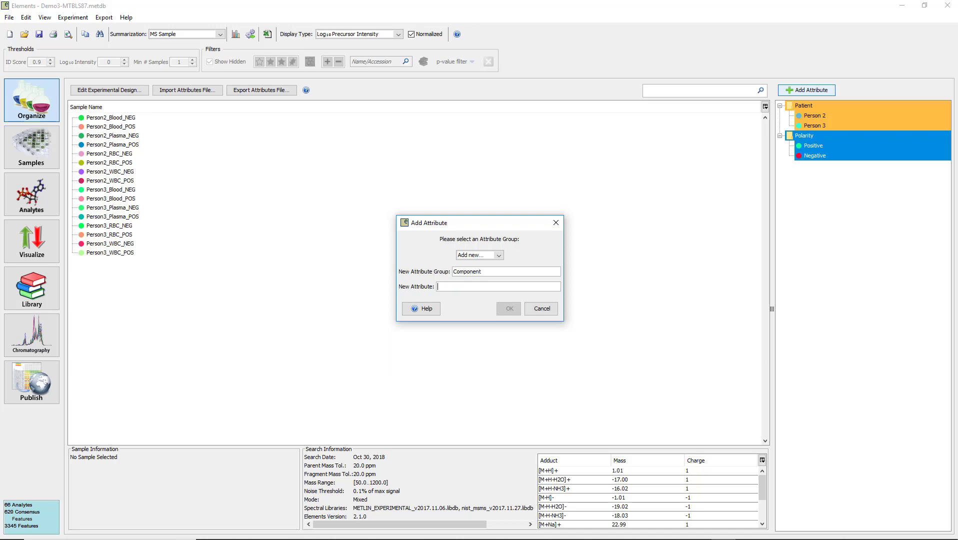
pyautogui.write('Blood')
pyautogui.press('Return')
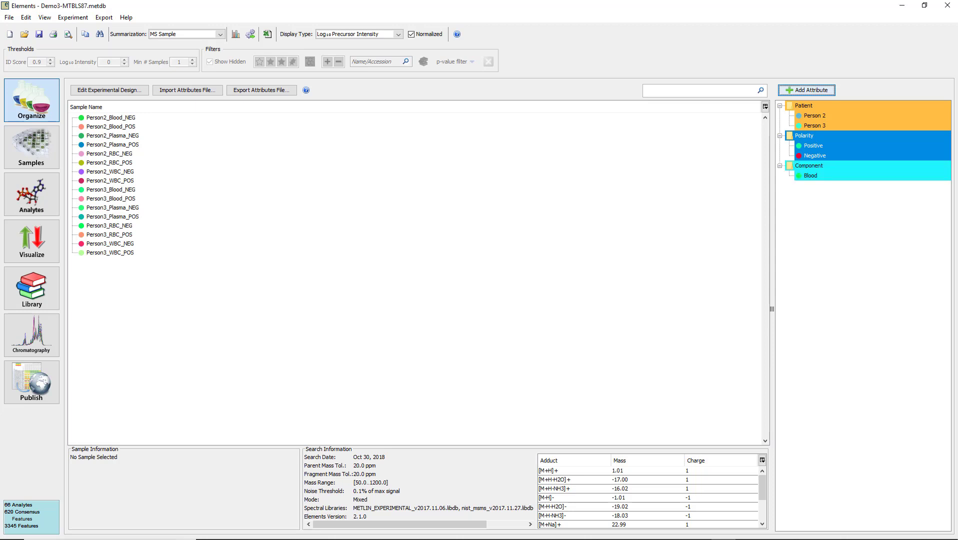
# Add the attribute "Plasma" to the Component attribute group
pyautogui.click(807, 90)
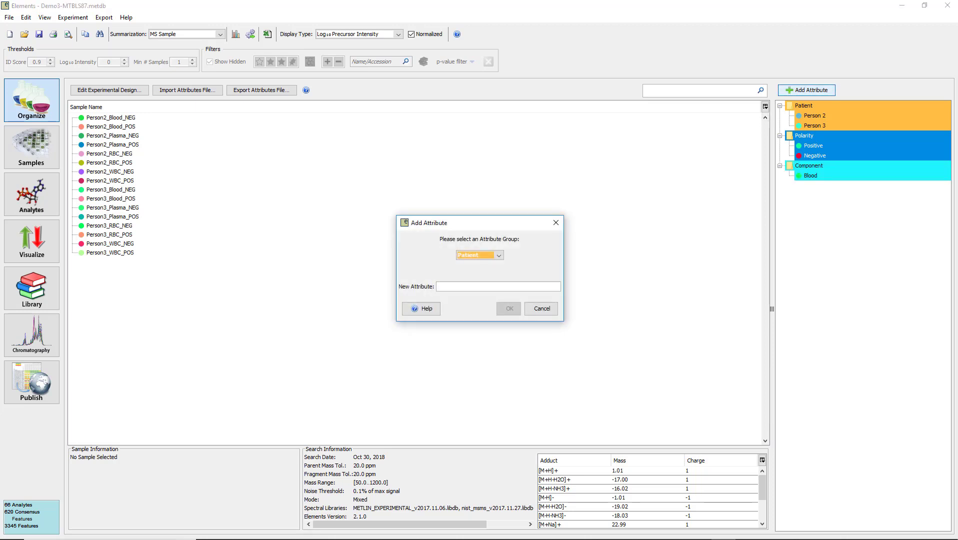
pyautogui.click(499, 256)
pyautogui.press('Down')
pyautogui.press('Down')
pyautogui.press('Return')
pyautogui.click(498, 287)
pyautogui.write('Plasma')
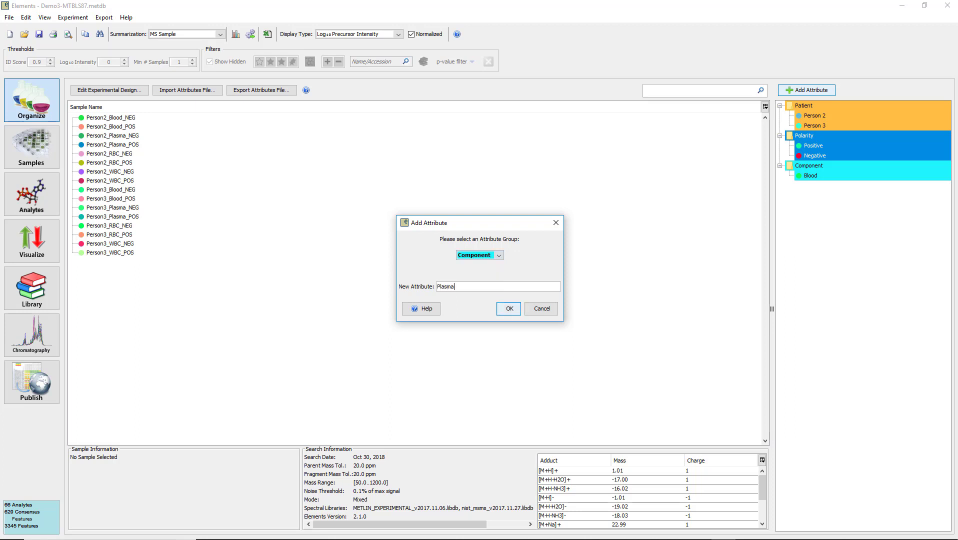
pyautogui.press('Return')
# Add the attribute "WBC" to the Component attribute group
pyautogui.click(806, 90)
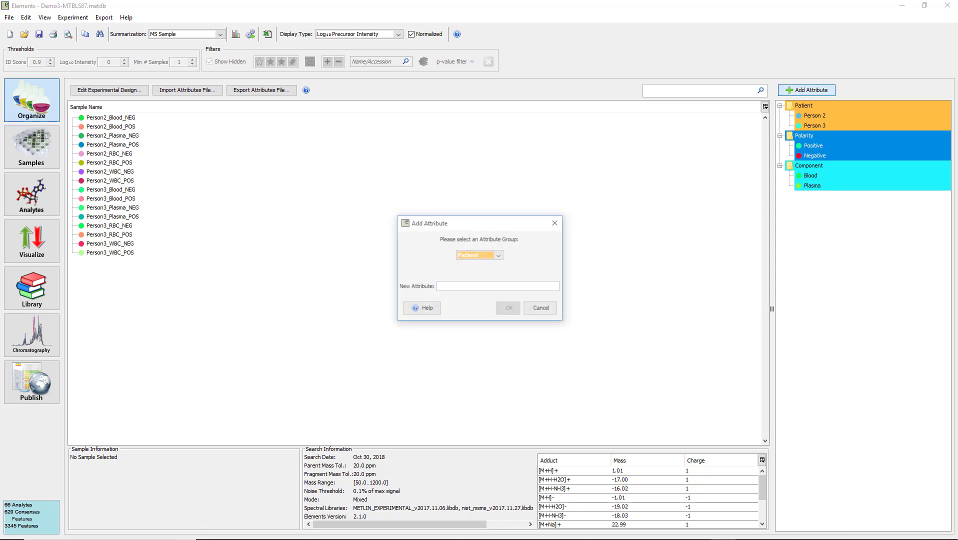
pyautogui.click(498, 255)
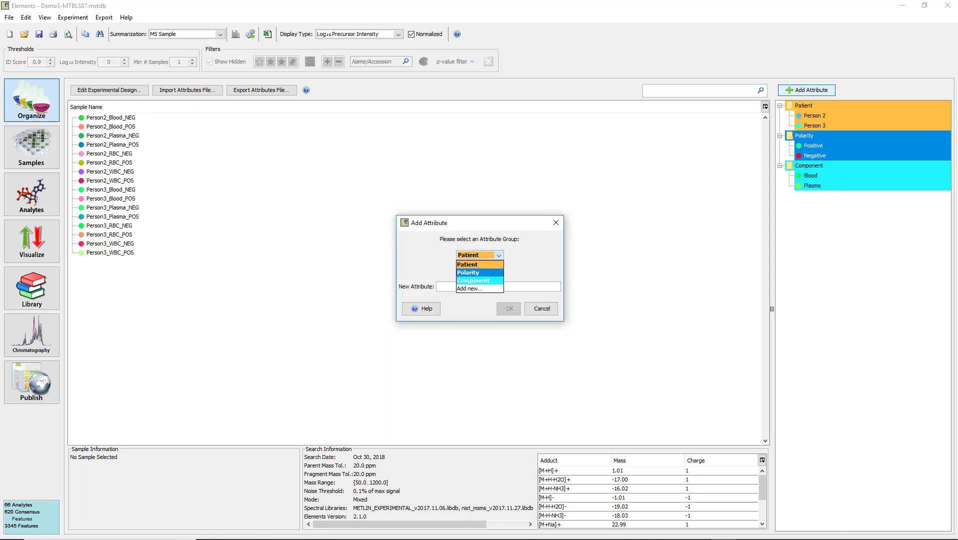
pyautogui.click(473, 281)
pyautogui.write('WBC')
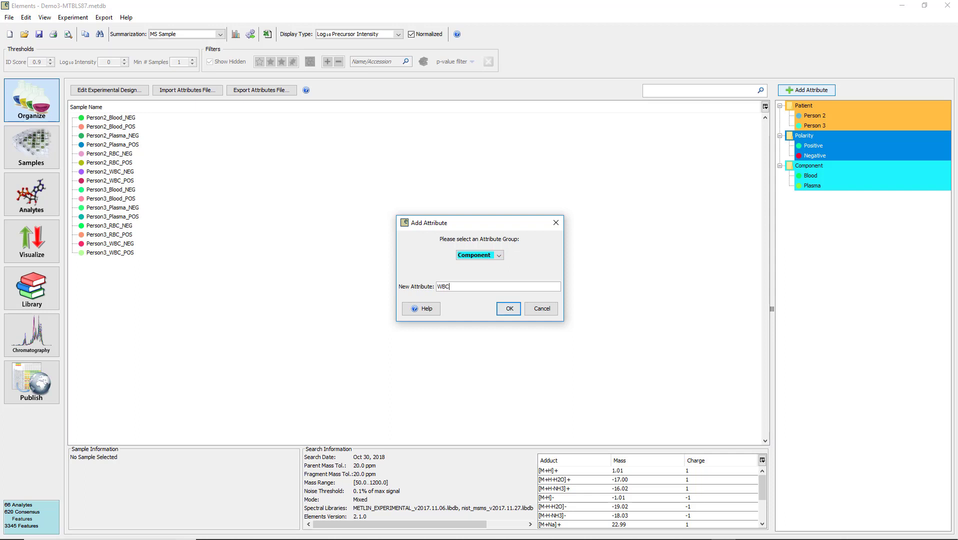
pyautogui.press('Return')
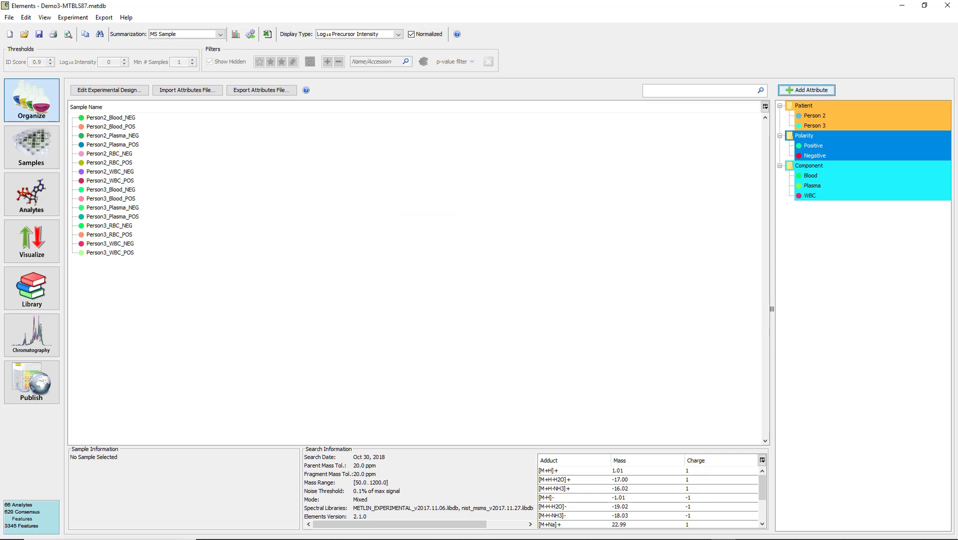
# Add the attribute "RBC" to the Component attribute group
pyautogui.click(806, 90)
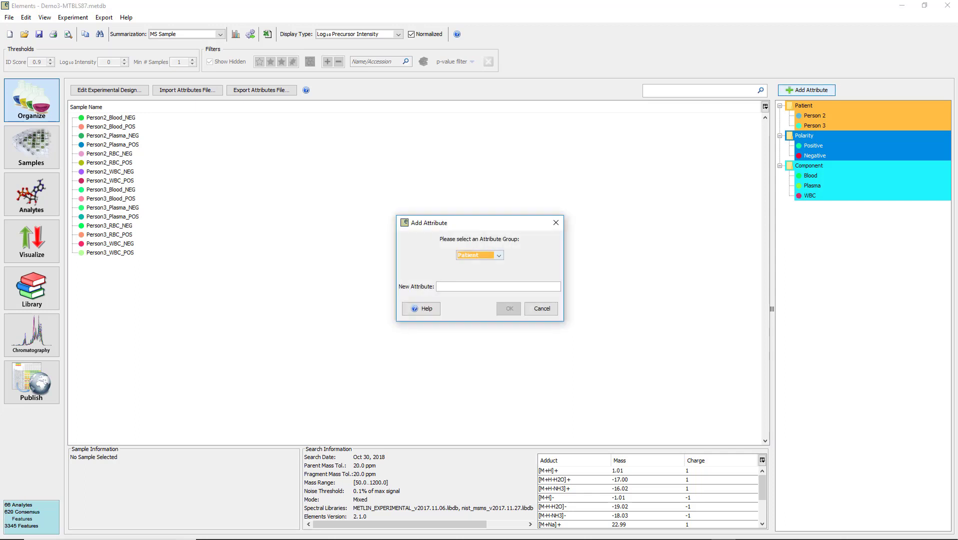
pyautogui.click(498, 256)
pyautogui.click(476, 281)
pyautogui.write('RBC')
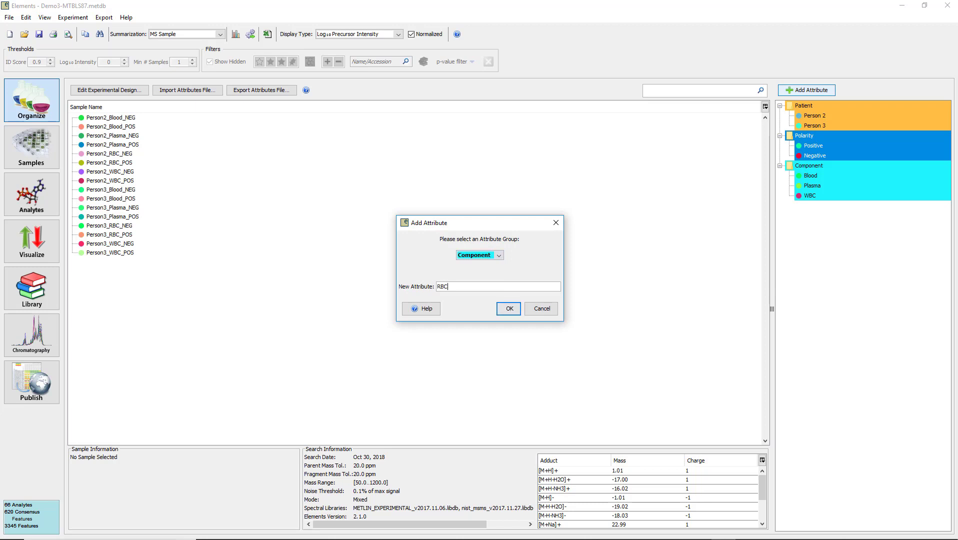
pyautogui.press('Return')
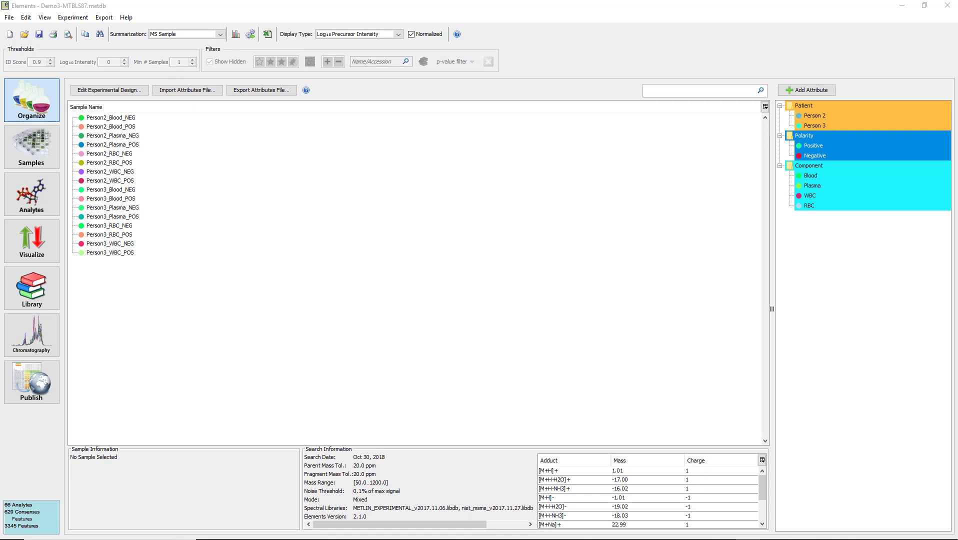
# Assign the Patient attribute Person 2 to all Person2 samples, from Person2_Blood_NEG to Person2_WBC_POS
pyautogui.moveTo(815, 116); pyautogui.dragTo(111, 118)
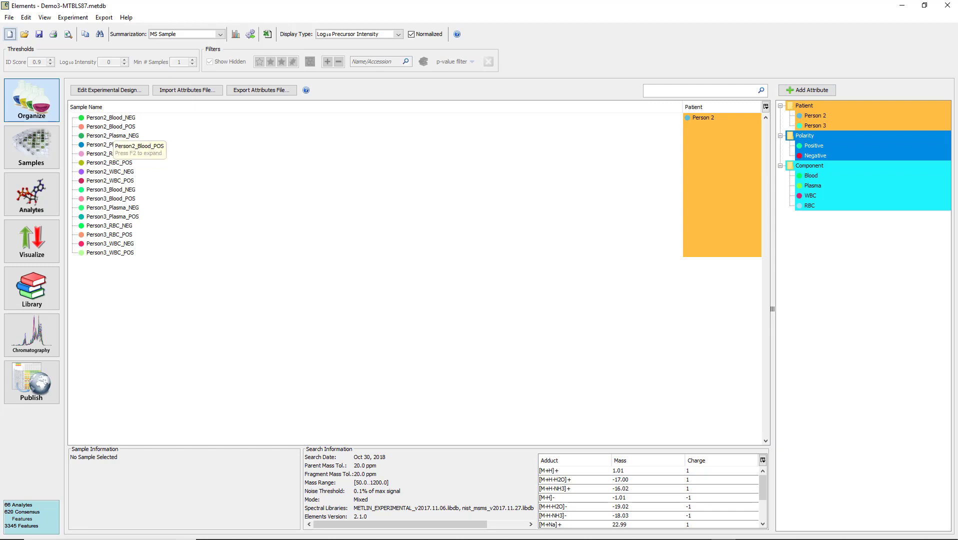
pyautogui.click(111, 127)
pyautogui.hotkey('shift', 'Down')
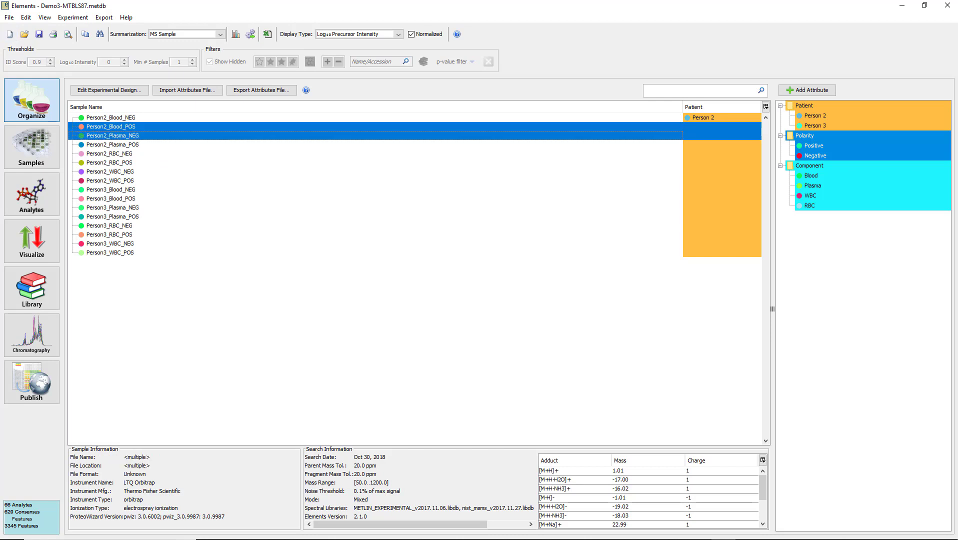
pyautogui.hotkey('shift', 'Down')
pyautogui.hotkey('shift', 'Down')
pyautogui.hotkey('shift', 'Down')
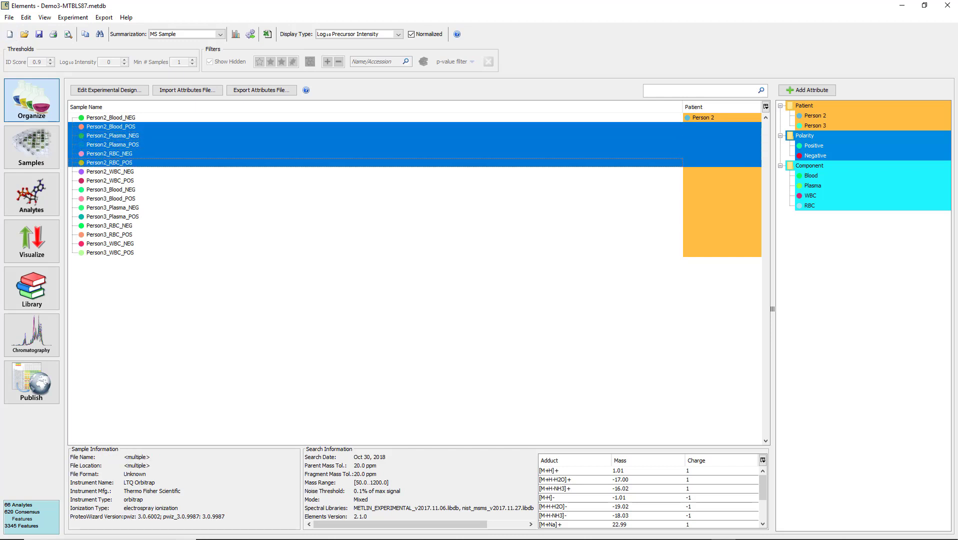
pyautogui.hotkey('shift', 'Down')
pyautogui.hotkey('shift', 'Down')
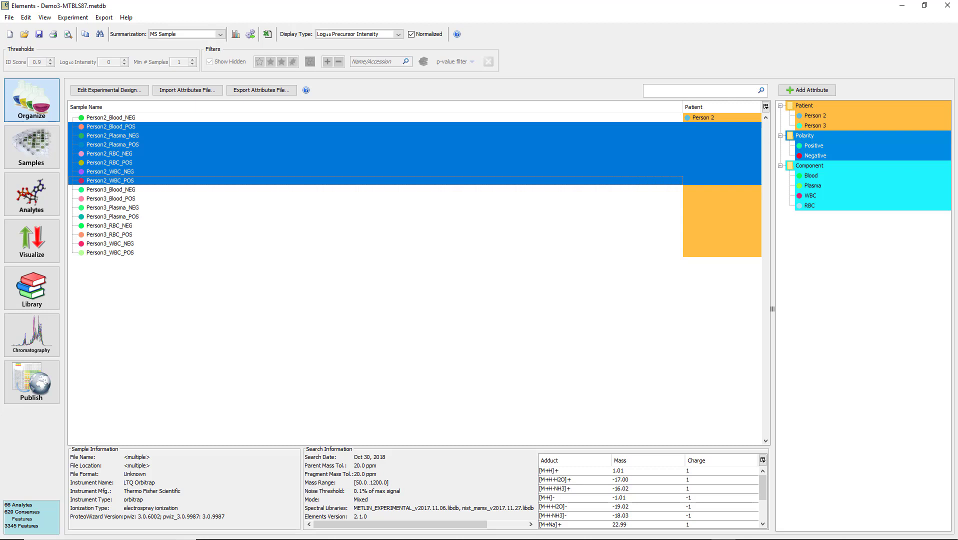
pyautogui.rightClick(170, 157)
pyautogui.press('Down')
pyautogui.press('Down')
pyautogui.press('Right')
pyautogui.press('Down')
pyautogui.press('Down')
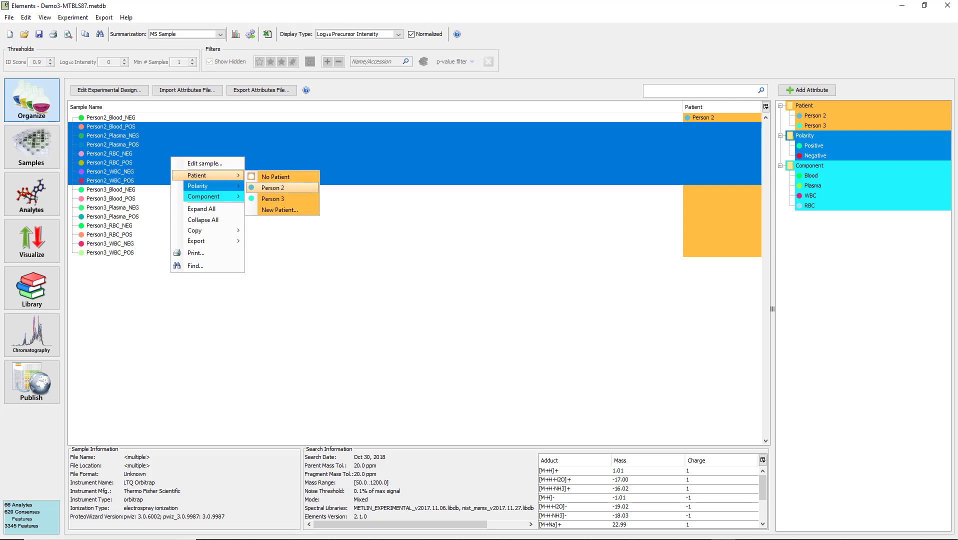
pyautogui.press('Return')
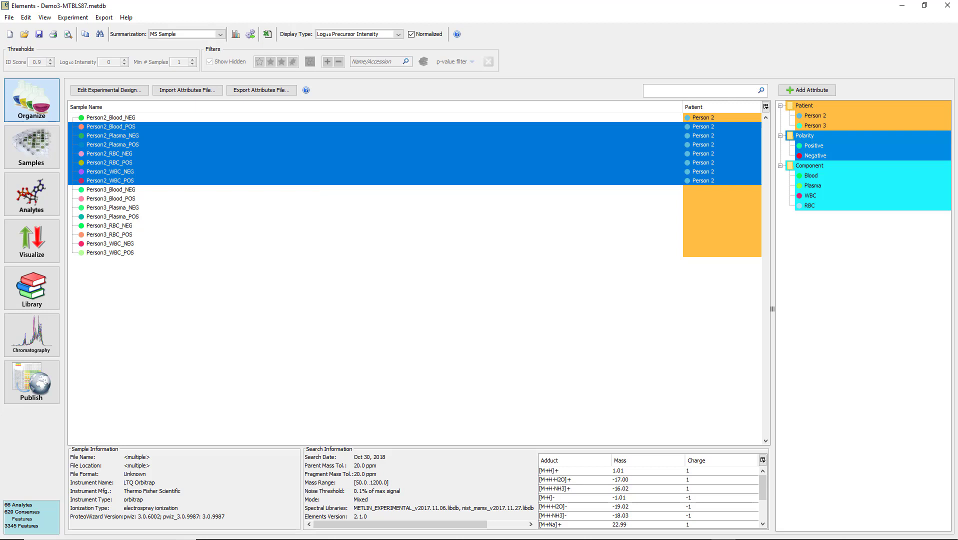
pyautogui.rightClick(280, 171)
pyautogui.moveTo(318, 190)
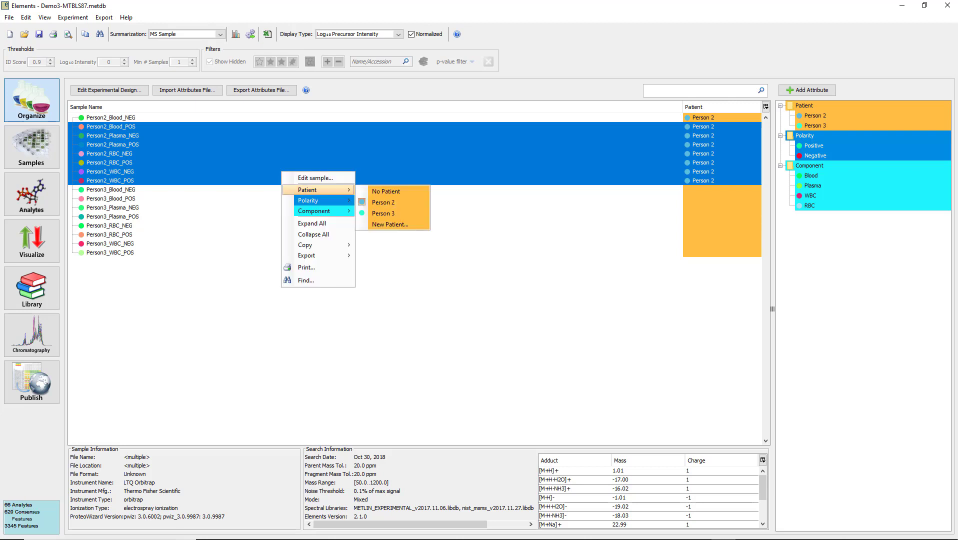
pyautogui.click(306, 157)
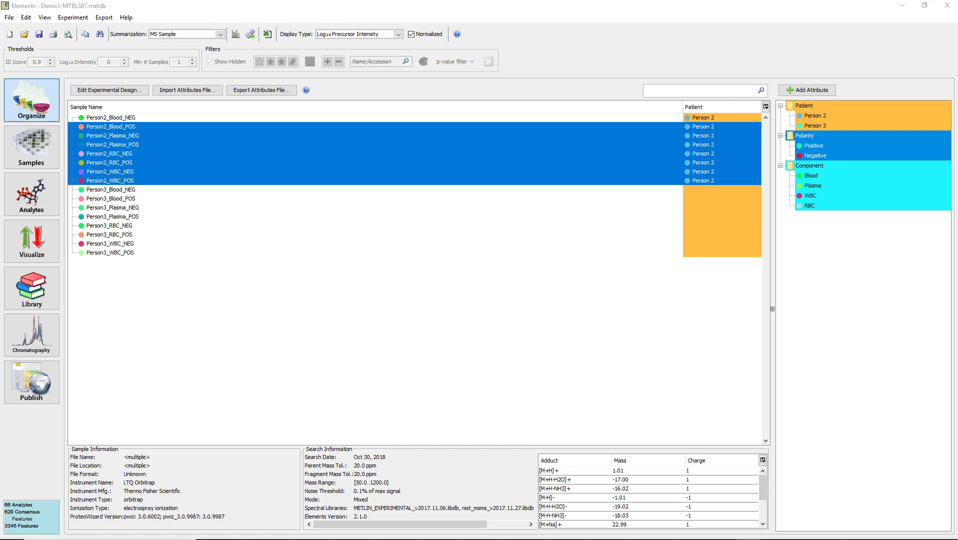
# Assign the Patient attribute Person 3 to all Person3 samples, from Person3_Blood_NEG to Person3_WBC_POS
pyautogui.click(280, 190)
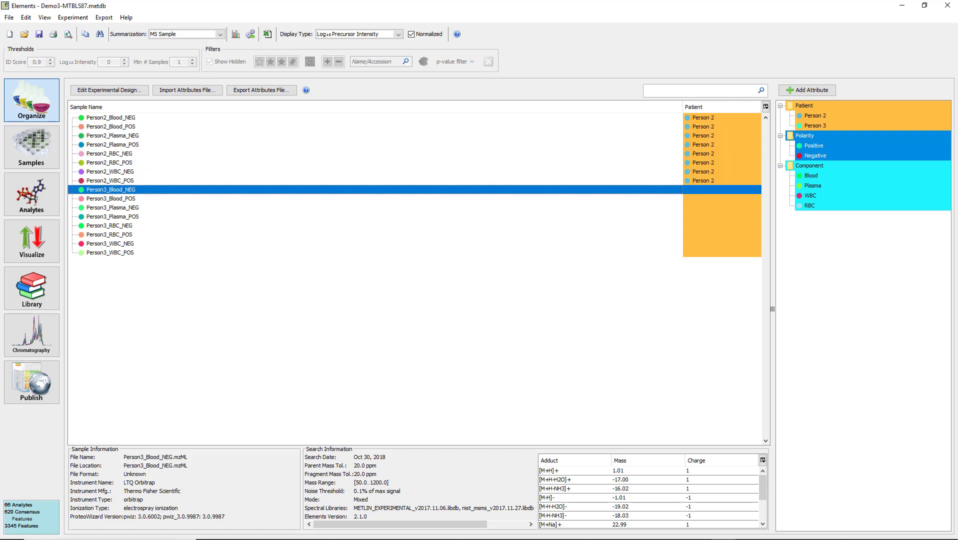
pyautogui.keyDown('shift'); pyautogui.click(280, 252); pyautogui.keyUp('shift')
pyautogui.rightClick(158, 229)
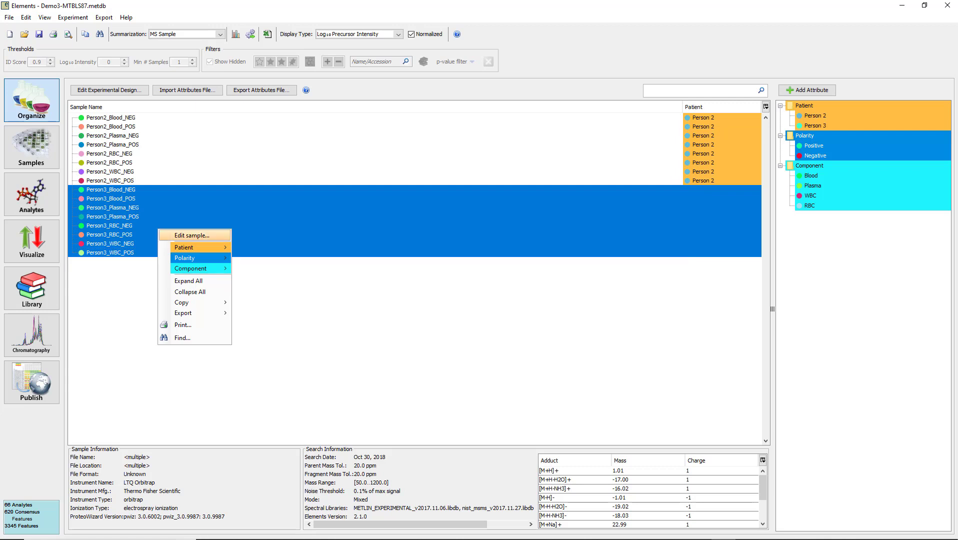
pyautogui.moveTo(195, 258)
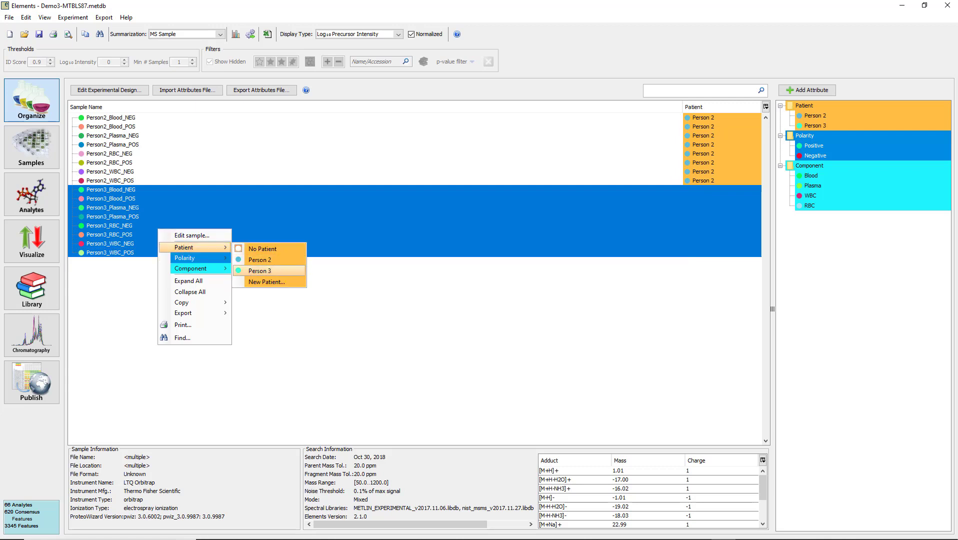
pyautogui.click(260, 270)
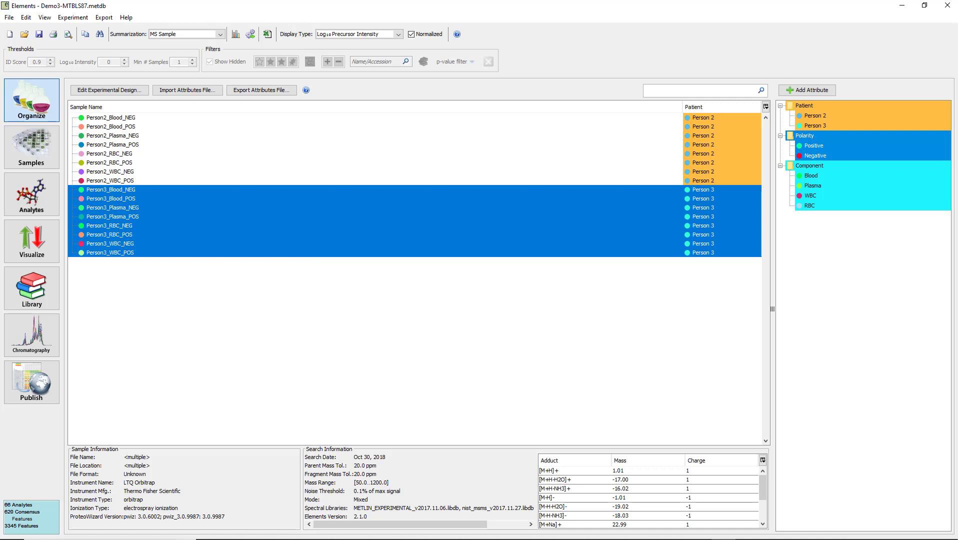
# Assign the Polarity attribute Negative to all eight NEG samples of Person2 and Person3
pyautogui.click(118, 117)
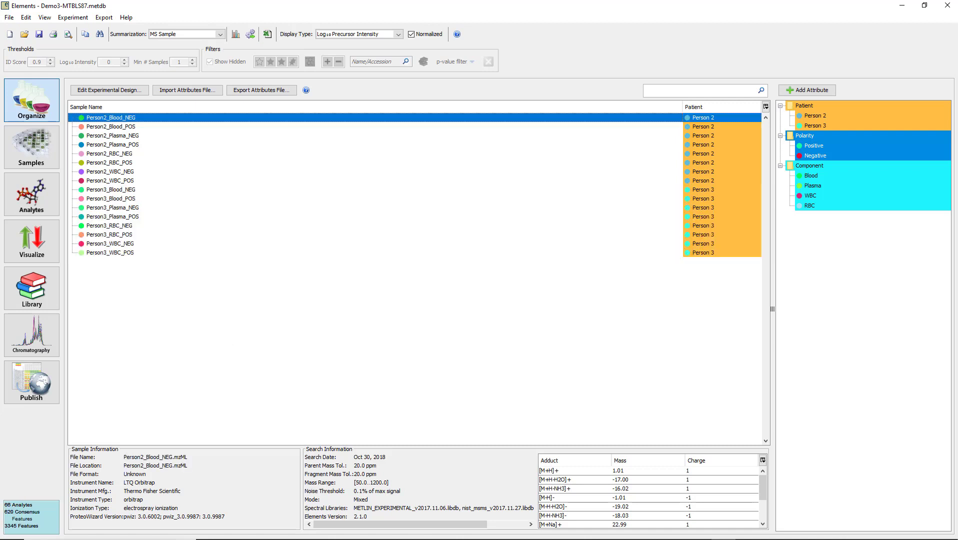
pyautogui.keyDown('ctrl'); pyautogui.click(118, 135); pyautogui.keyUp('ctrl')
pyautogui.keyDown('ctrl'); pyautogui.click(116, 153); pyautogui.keyUp('ctrl')
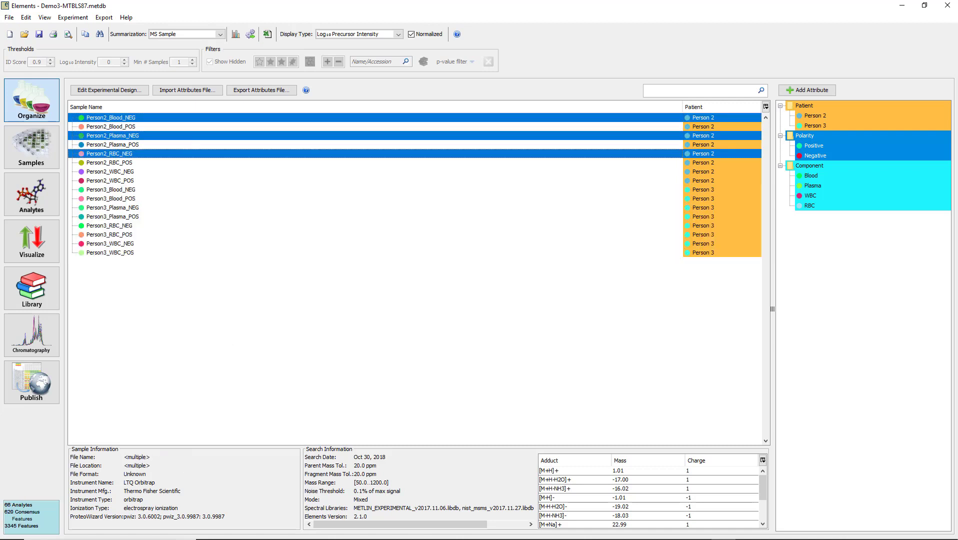
pyautogui.keyDown('ctrl'); pyautogui.click(116, 171); pyautogui.keyUp('ctrl')
pyautogui.keyDown('ctrl'); pyautogui.click(116, 189); pyautogui.keyUp('ctrl')
pyautogui.keyDown('ctrl'); pyautogui.click(116, 207); pyautogui.keyUp('ctrl')
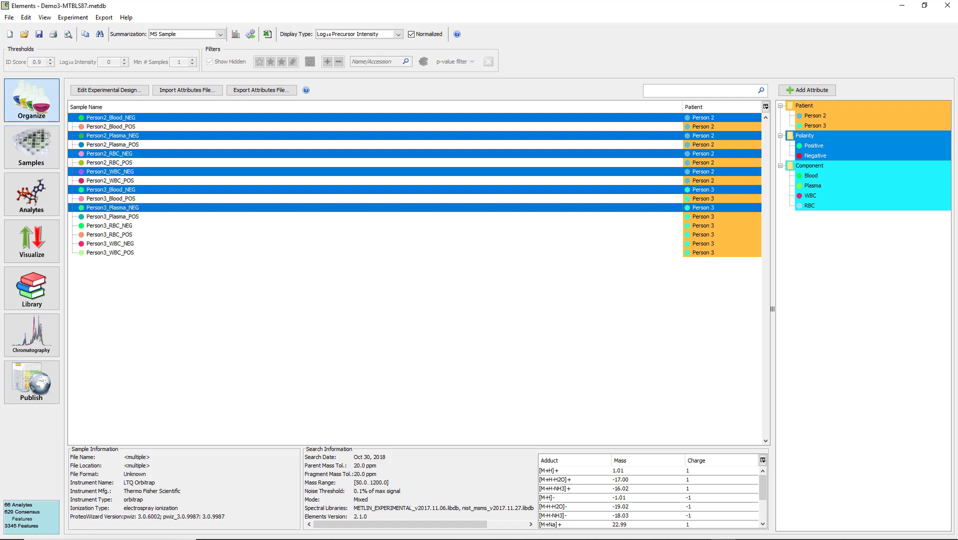
pyautogui.keyDown('ctrl'); pyautogui.click(116, 226); pyautogui.keyUp('ctrl')
pyautogui.keyDown('ctrl'); pyautogui.click(116, 244); pyautogui.keyUp('ctrl')
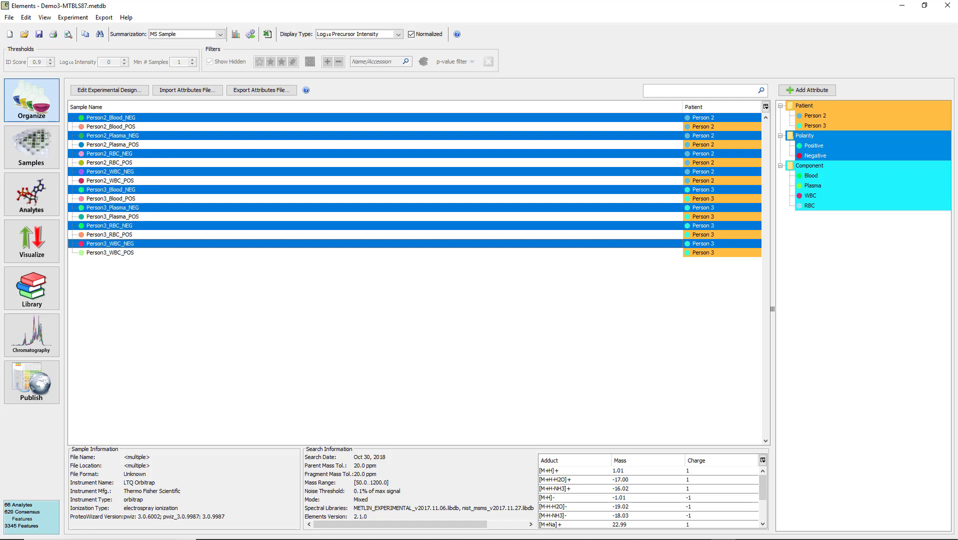
pyautogui.rightClick(151, 241)
pyautogui.moveTo(190, 270)
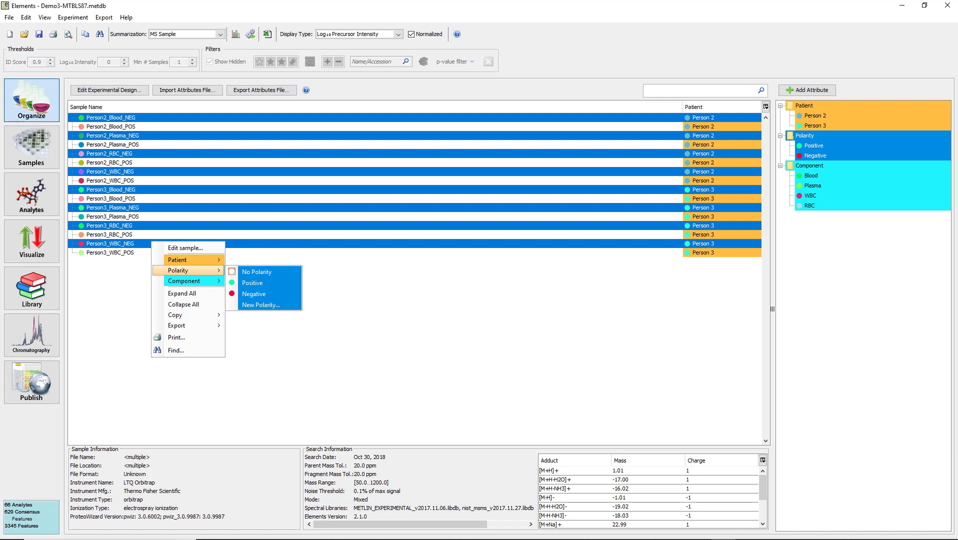
pyautogui.click(254, 293)
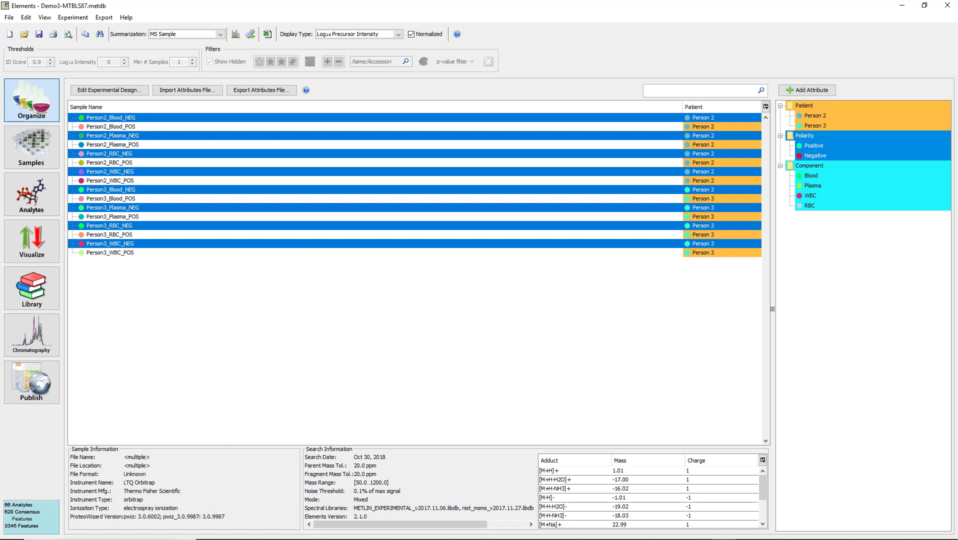
# Assign the Polarity attribute Positive to all eight POS samples of Person2 and Person3
pyautogui.click(111, 127)
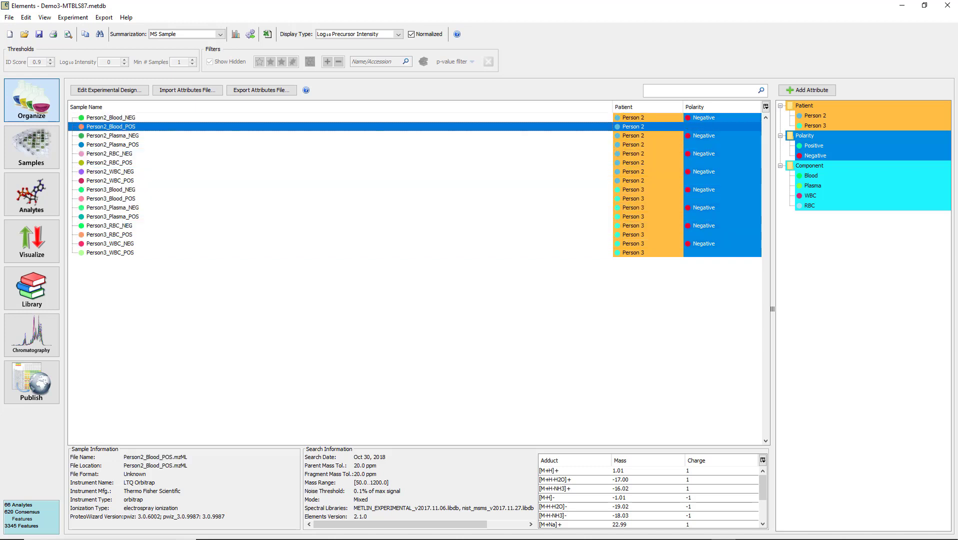
pyautogui.keyDown('ctrl'); pyautogui.click(112, 145); pyautogui.keyUp('ctrl')
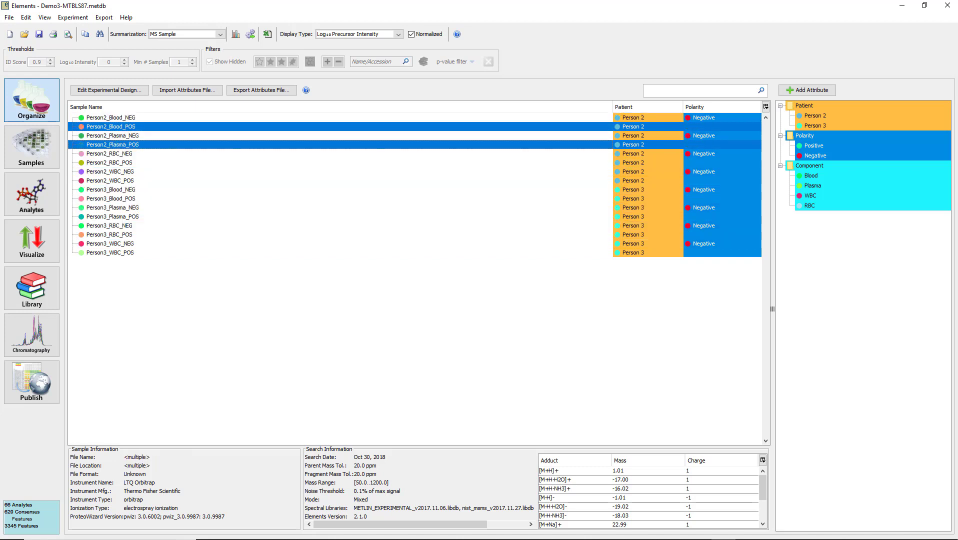
pyautogui.keyDown('ctrl'); pyautogui.click(109, 162); pyautogui.keyUp('ctrl')
pyautogui.keyDown('ctrl'); pyautogui.click(110, 181); pyautogui.keyUp('ctrl')
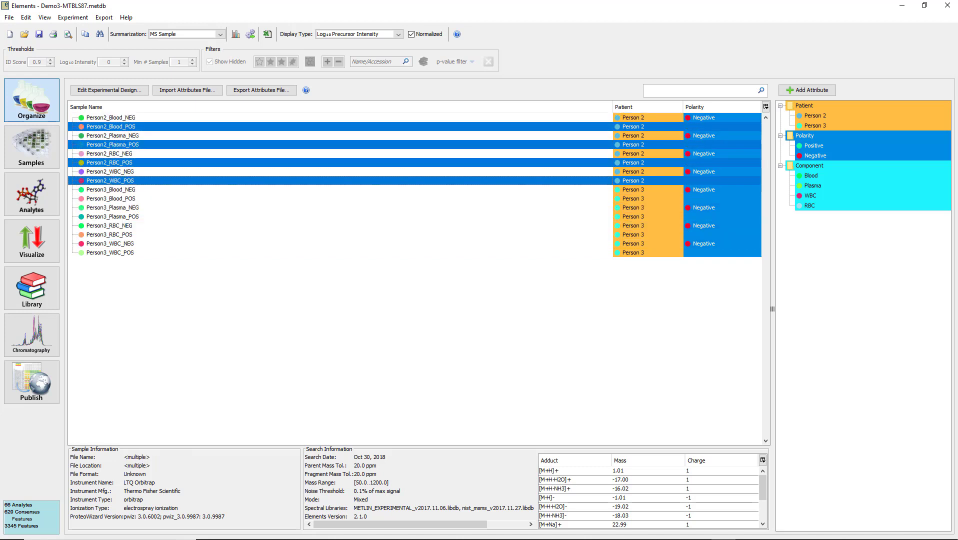
pyautogui.keyDown('ctrl'); pyautogui.click(110, 199); pyautogui.keyUp('ctrl')
pyautogui.keyDown('ctrl'); pyautogui.click(112, 216); pyautogui.keyUp('ctrl')
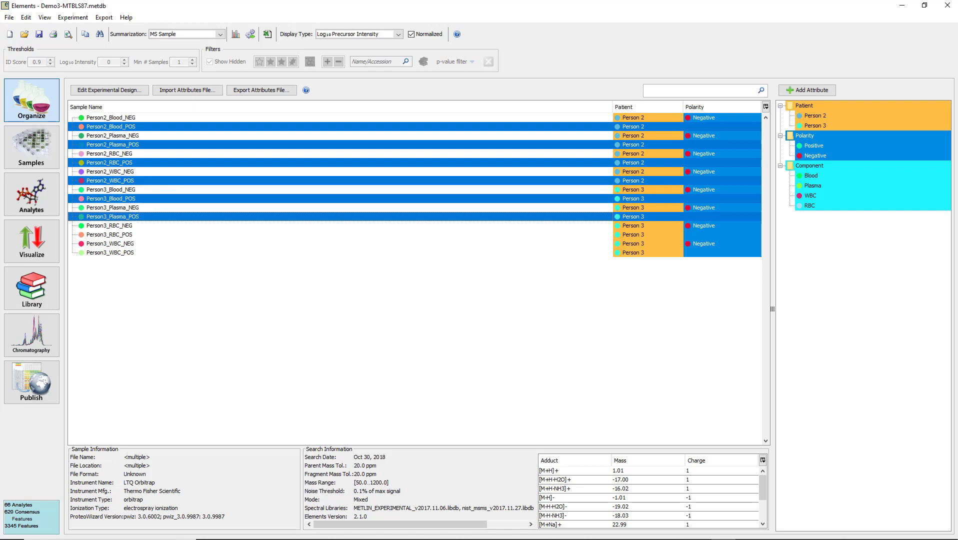
pyautogui.keyDown('ctrl'); pyautogui.click(110, 234); pyautogui.keyUp('ctrl')
pyautogui.keyDown('ctrl'); pyautogui.click(110, 252); pyautogui.keyUp('ctrl')
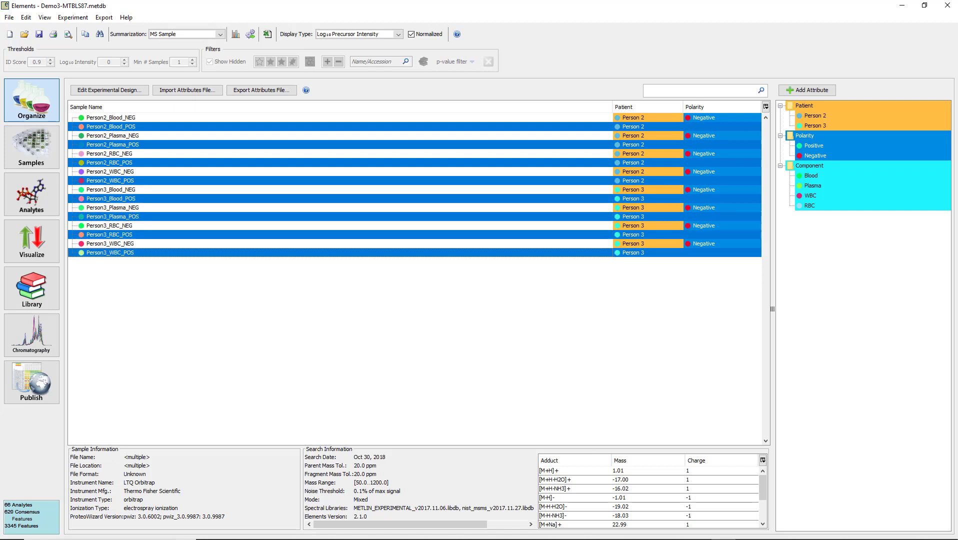
pyautogui.rightClick(151, 253)
pyautogui.moveTo(190, 281)
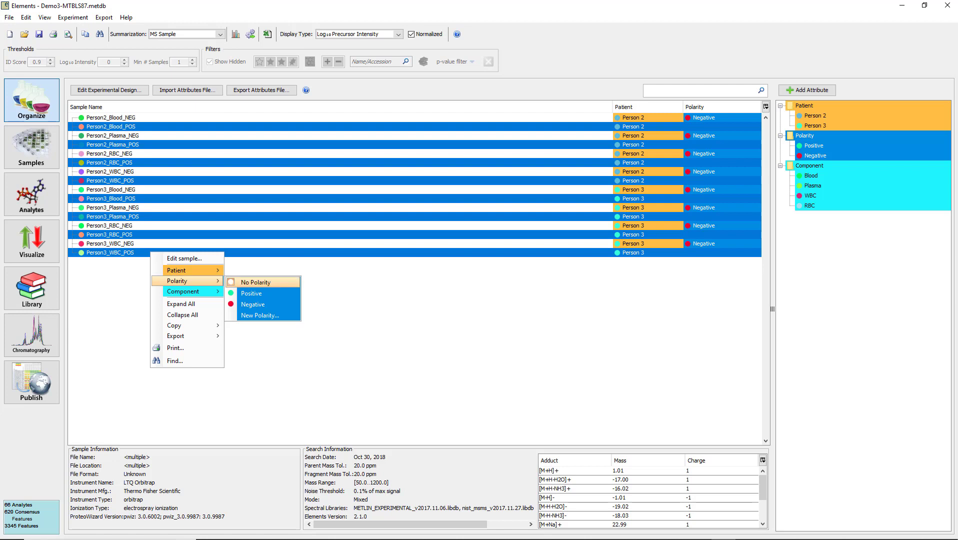
pyautogui.click(252, 293)
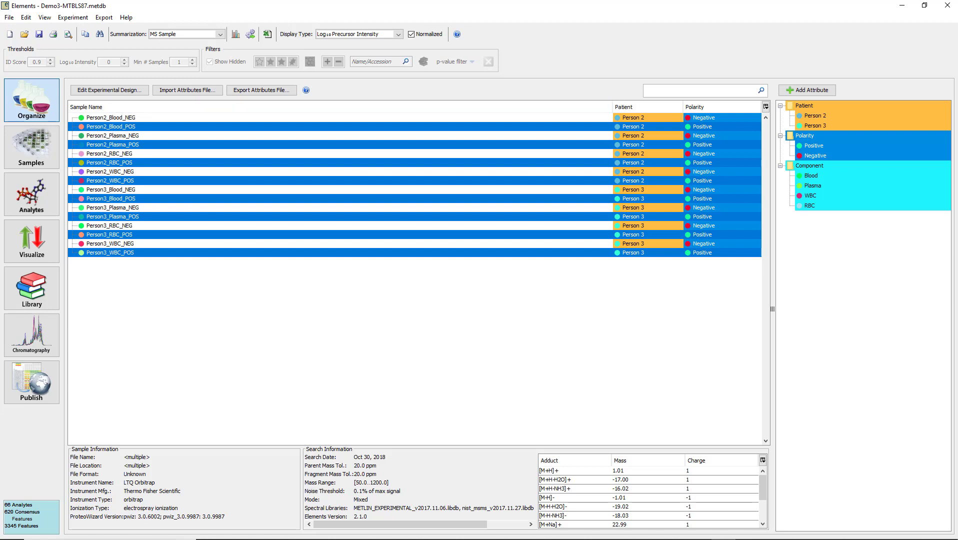
# Assign the Component attribute Blood to the NEG and POS Blood samples of Person2 and Person3
pyautogui.click(111, 118)
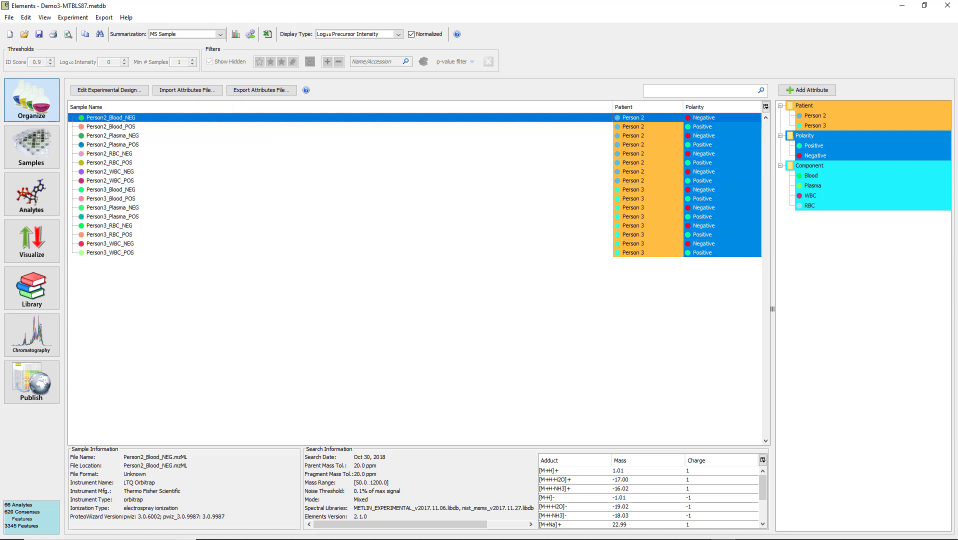
pyautogui.keyDown('ctrl'); pyautogui.click(111, 127); pyautogui.keyUp('ctrl')
pyautogui.keyDown('ctrl'); pyautogui.click(111, 190); pyautogui.keyUp('ctrl')
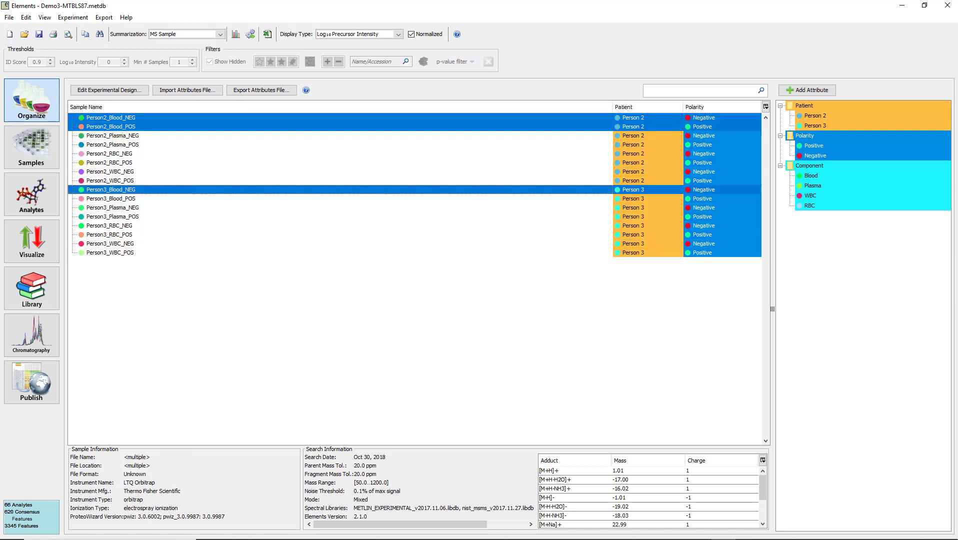
pyautogui.keyDown('ctrl'); pyautogui.click(111, 199); pyautogui.keyUp('ctrl')
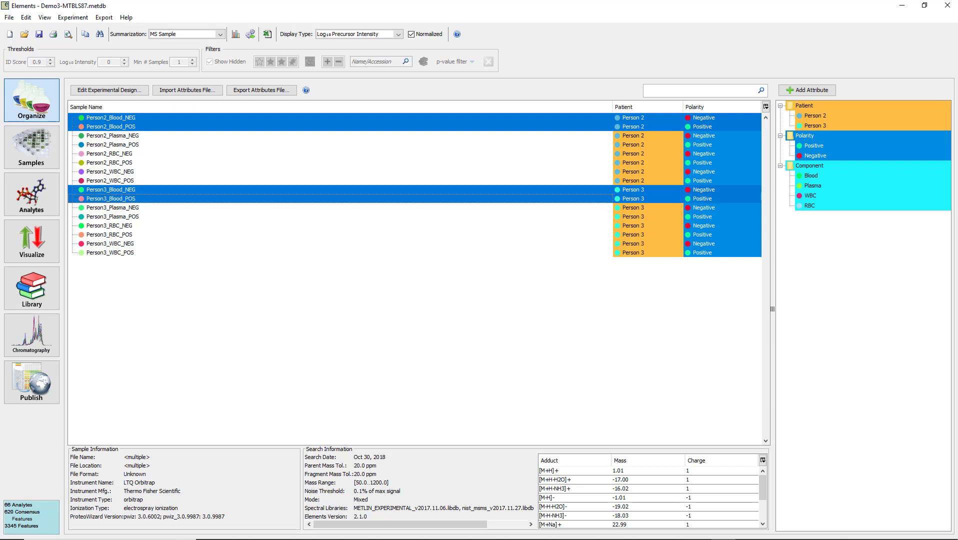
pyautogui.rightClick(175, 189)
pyautogui.moveTo(208, 228)
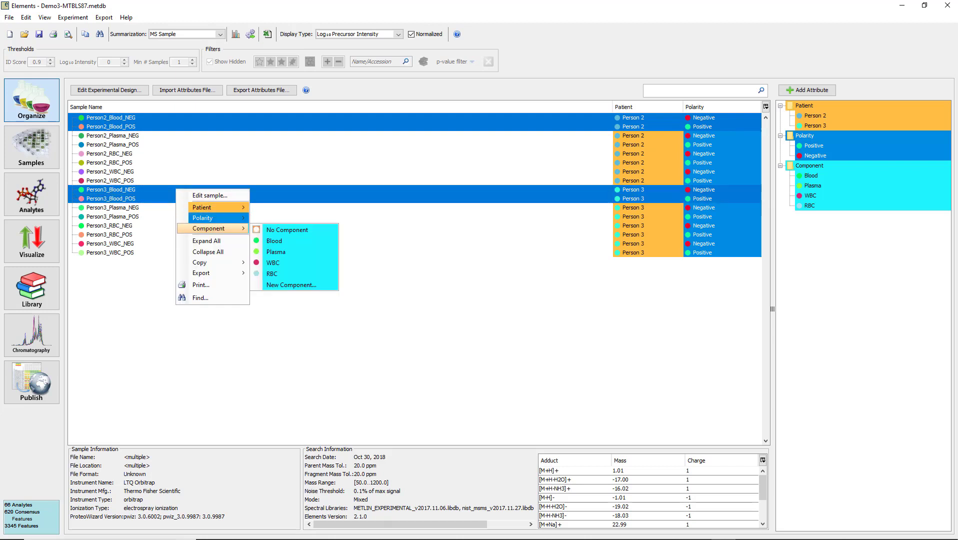
pyautogui.click(274, 240)
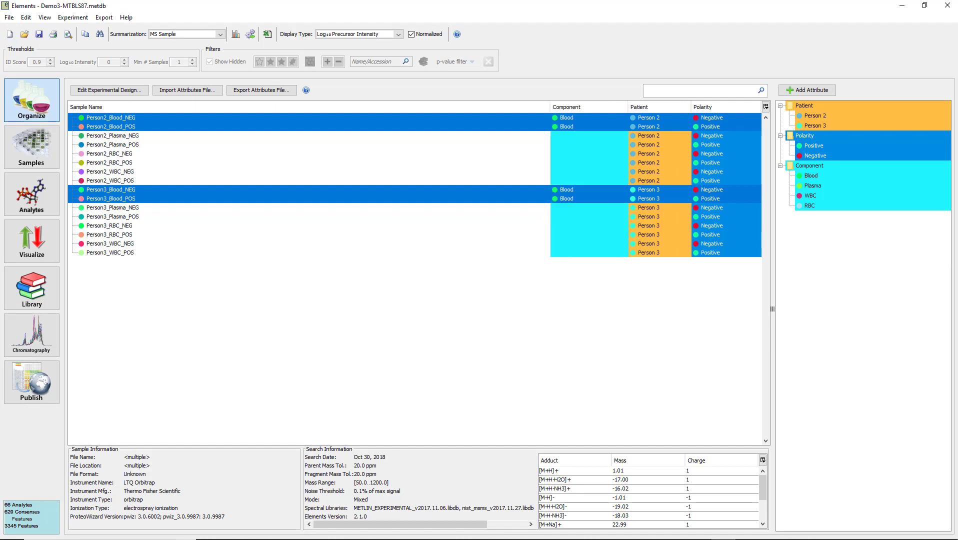
# Assign the Component attribute Plasma to the NEG and POS Plasma samples of Person2 and Person3
pyautogui.click(120, 135)
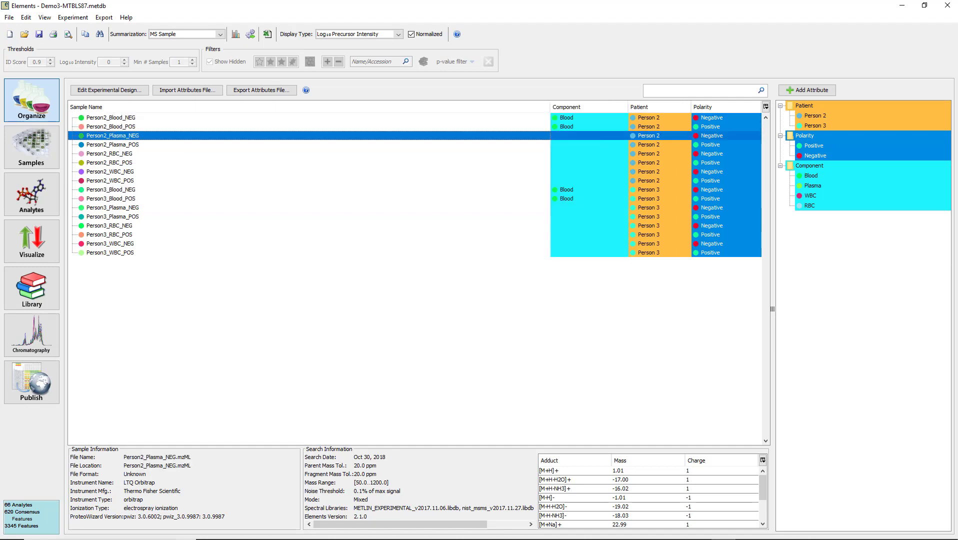
pyautogui.keyDown('ctrl'); pyautogui.click(119, 144); pyautogui.keyUp('ctrl')
pyautogui.keyDown('ctrl'); pyautogui.click(120, 208); pyautogui.keyUp('ctrl')
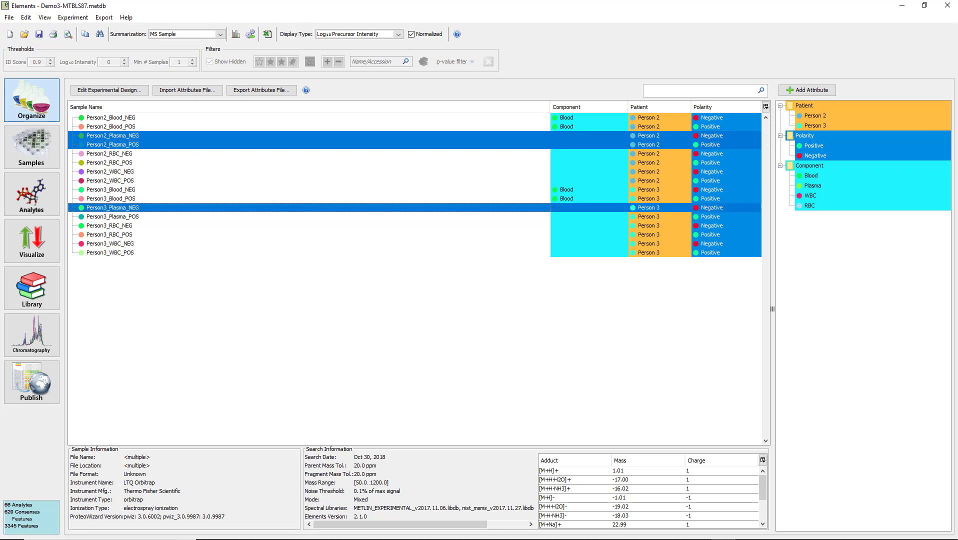
pyautogui.keyDown('ctrl'); pyautogui.click(120, 216); pyautogui.keyUp('ctrl')
pyautogui.rightClick(176, 206)
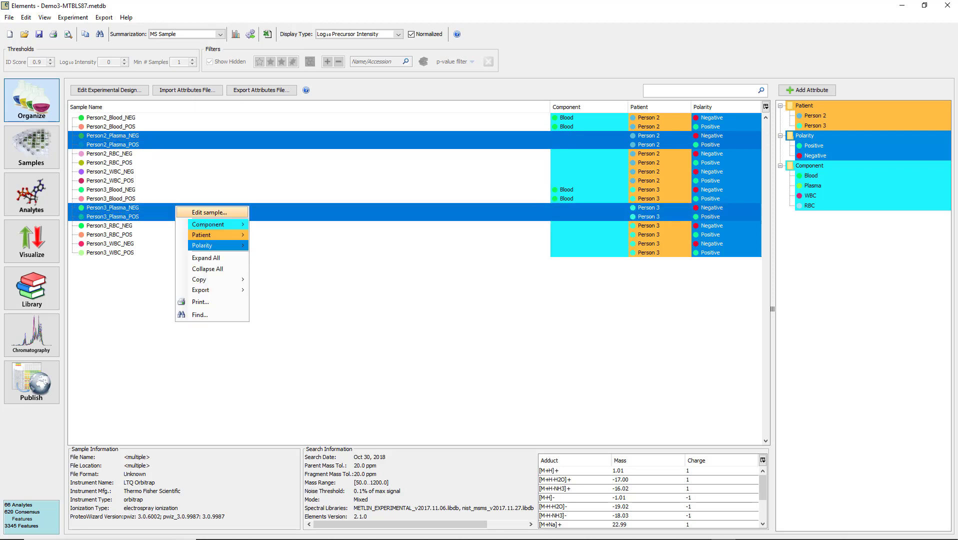
pyautogui.moveTo(210, 225)
pyautogui.click(275, 247)
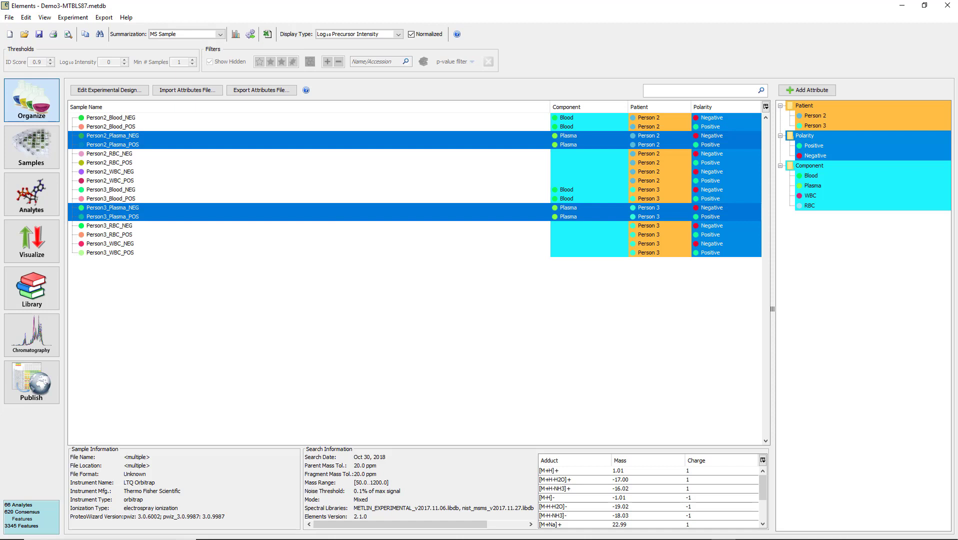
# Assign the Component attribute RBC to the NEG and POS RBC samples of Person2 and Person3
pyautogui.click(116, 153)
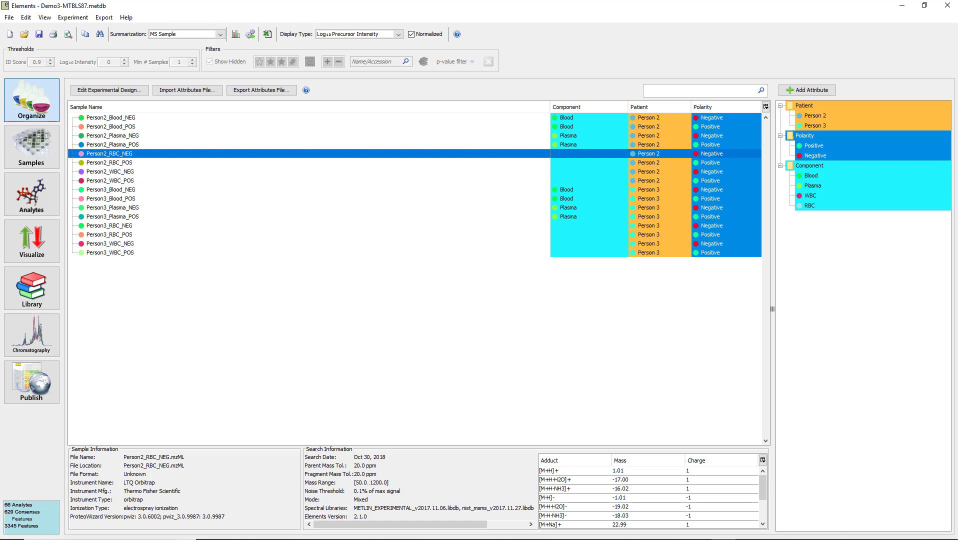
pyautogui.keyDown('ctrl'); pyautogui.click(116, 162); pyautogui.keyUp('ctrl')
pyautogui.keyDown('ctrl'); pyautogui.click(117, 225); pyautogui.keyUp('ctrl')
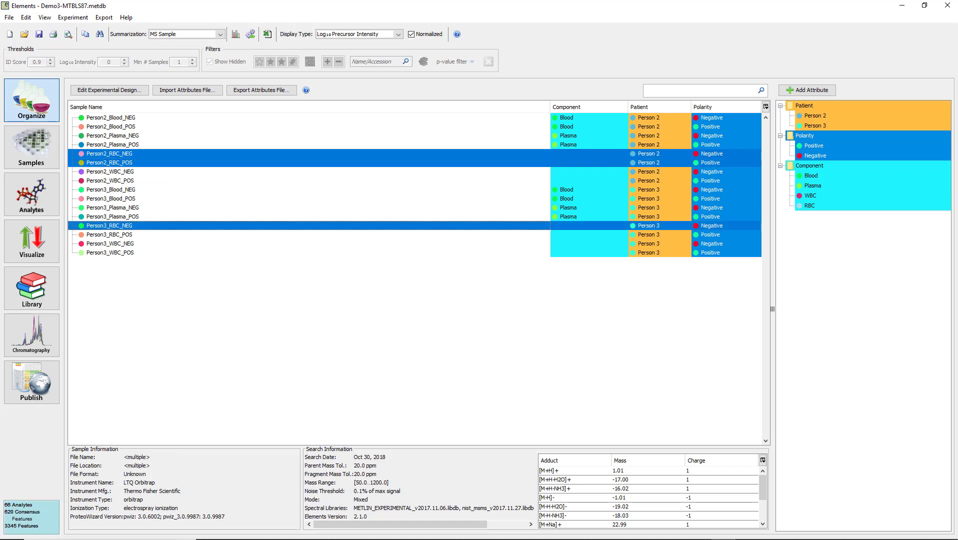
pyautogui.keyDown('ctrl'); pyautogui.click(116, 234); pyautogui.keyUp('ctrl')
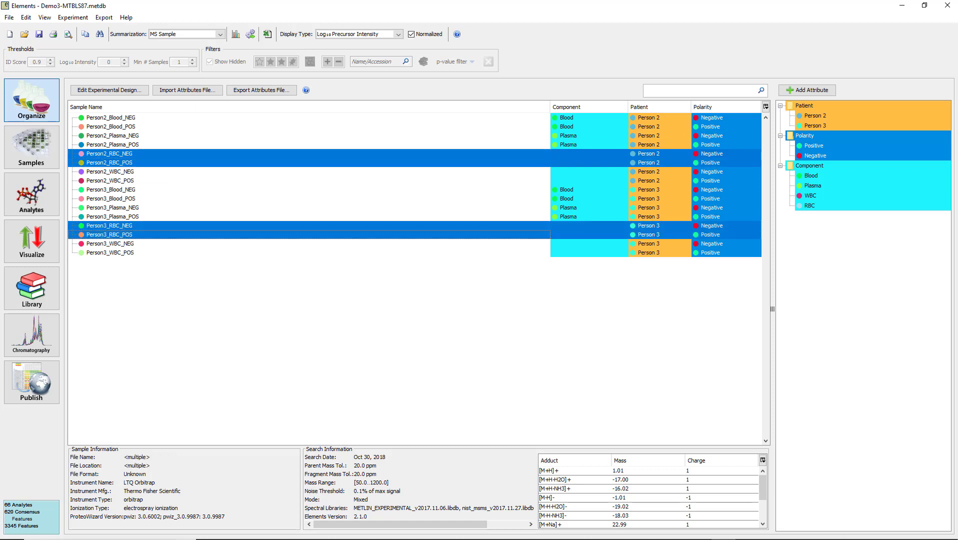
pyautogui.rightClick(156, 226)
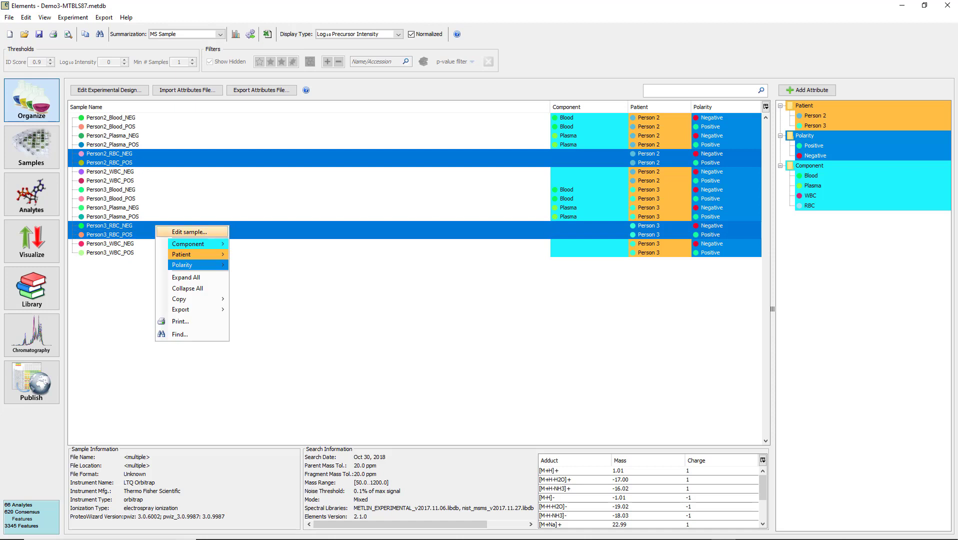
pyautogui.moveTo(190, 244)
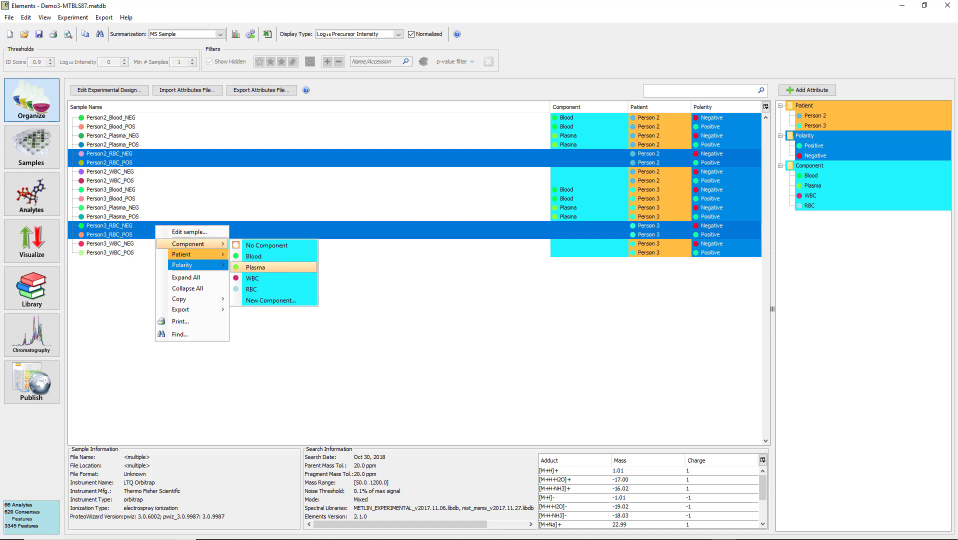
pyautogui.click(251, 289)
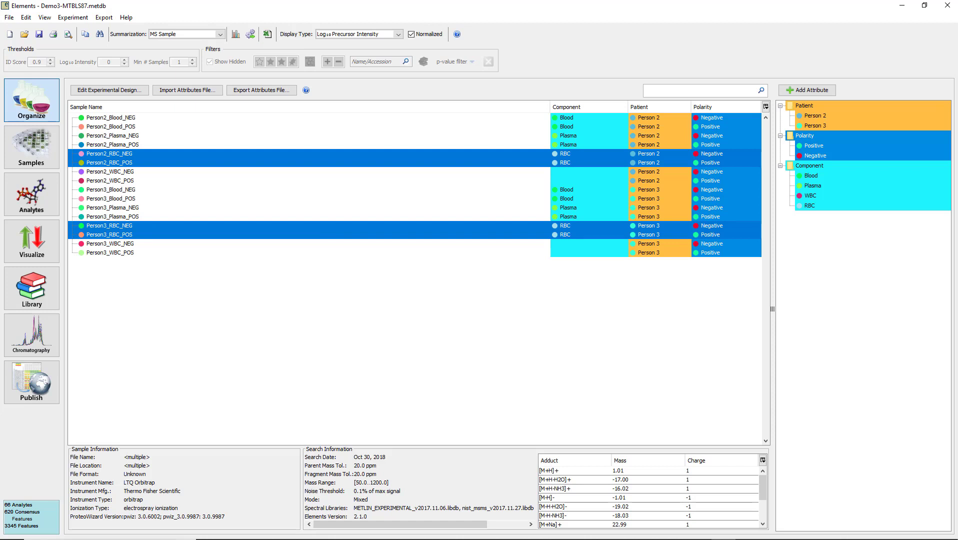
# Assign the Component attribute WBC to the NEG and POS WBC samples of Person2 and Person3
pyautogui.click(110, 172)
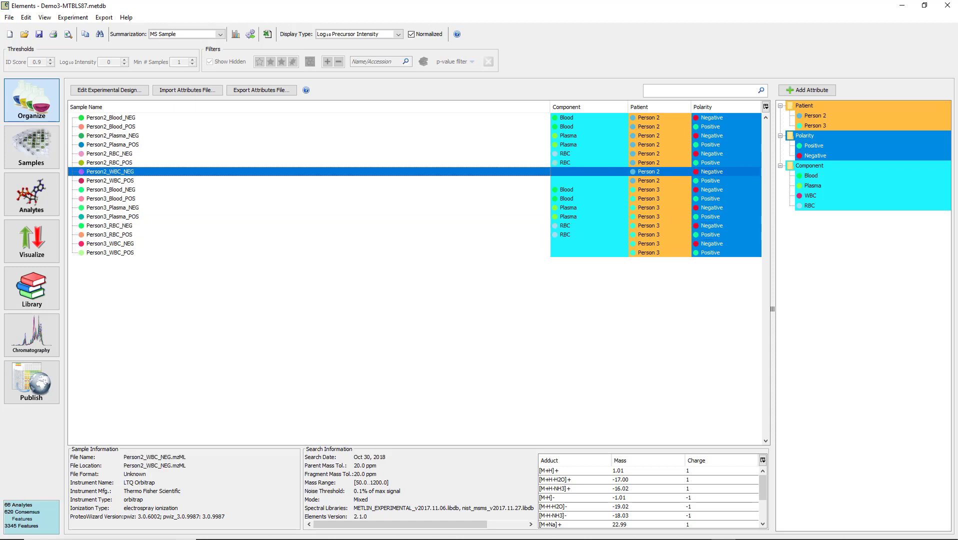
pyautogui.keyDown('ctrl'); pyautogui.click(110, 181); pyautogui.keyUp('ctrl')
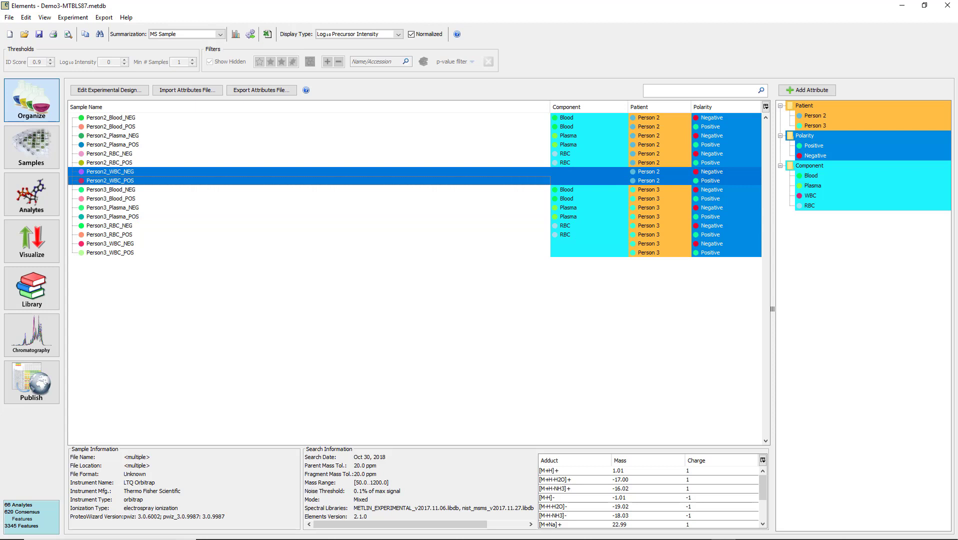
pyautogui.keyDown('ctrl'); pyautogui.click(110, 243); pyautogui.keyUp('ctrl')
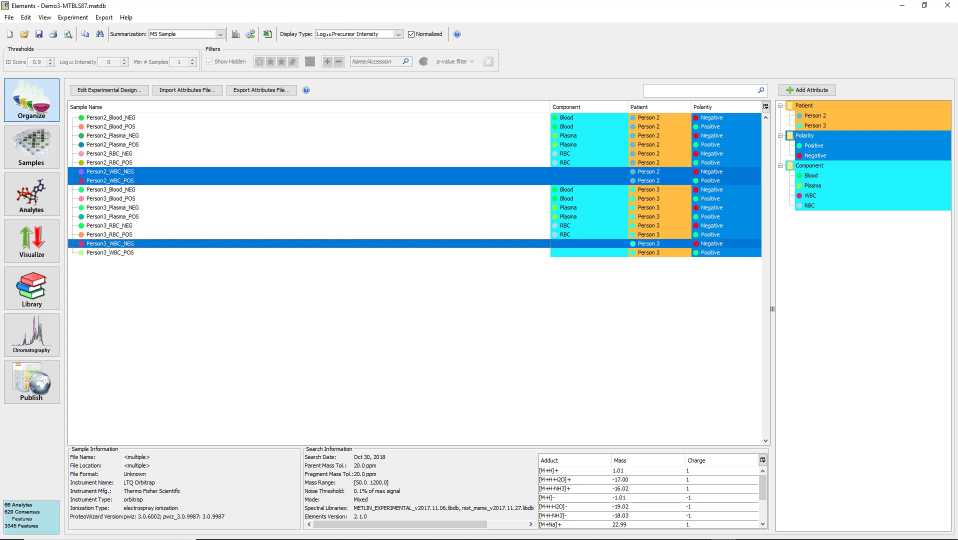
pyautogui.keyDown('ctrl'); pyautogui.click(110, 252); pyautogui.keyUp('ctrl')
pyautogui.rightClick(156, 243)
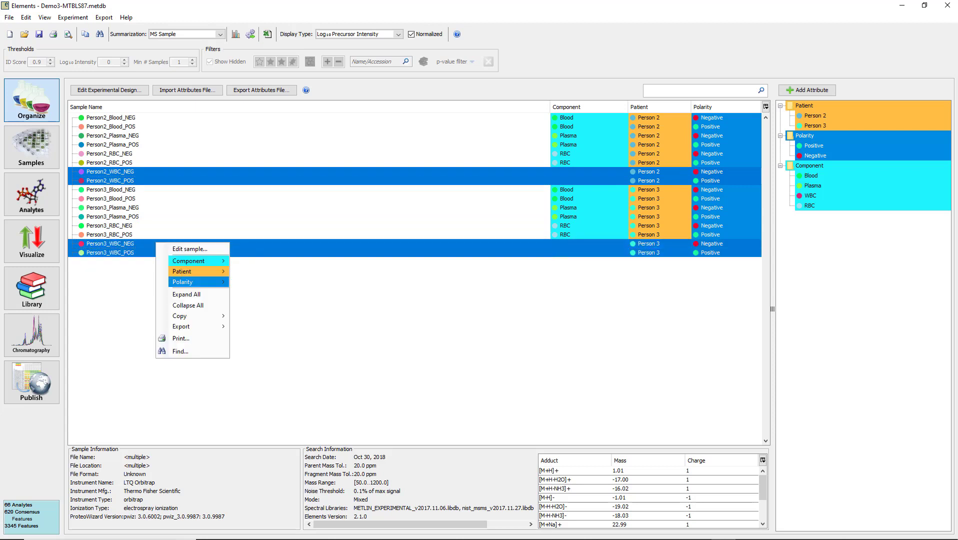
pyautogui.moveTo(195, 261)
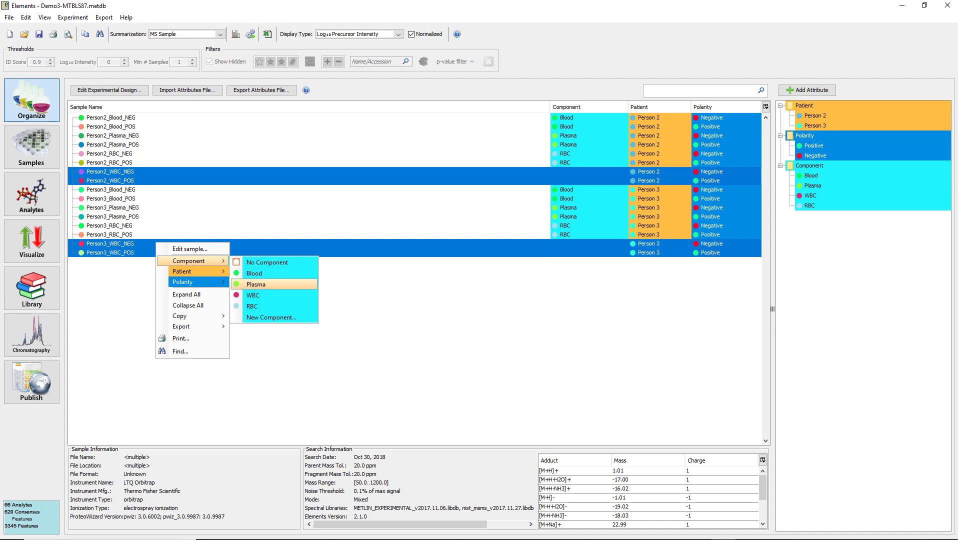
pyautogui.click(252, 294)
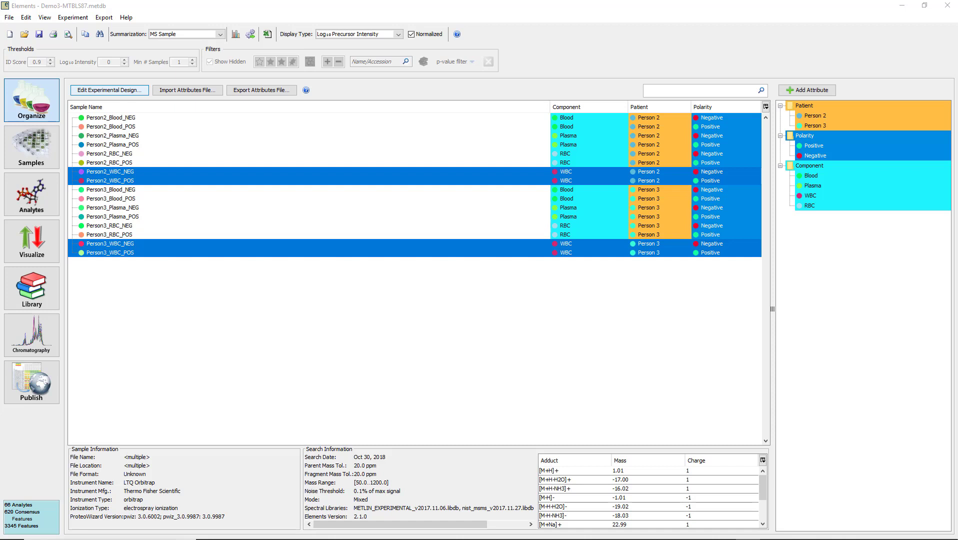
# Open the experimental design for editing and add the Polarity, Patient and Component attribute groups to it above MS Sample
pyautogui.click(110, 91)
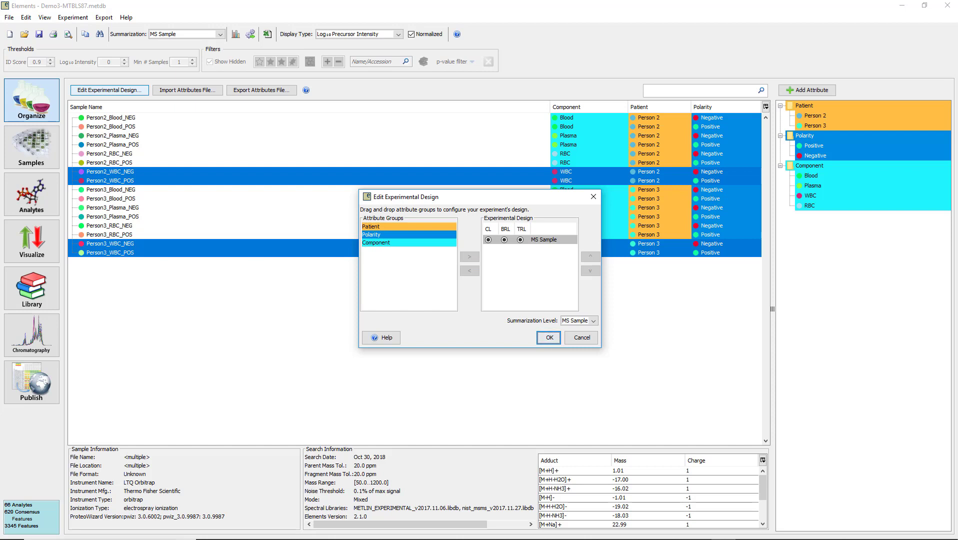
pyautogui.moveTo(384, 235); pyautogui.dragTo(530, 241)
pyautogui.moveTo(381, 227); pyautogui.dragTo(532, 253)
pyautogui.moveTo(383, 227); pyautogui.dragTo(531, 255)
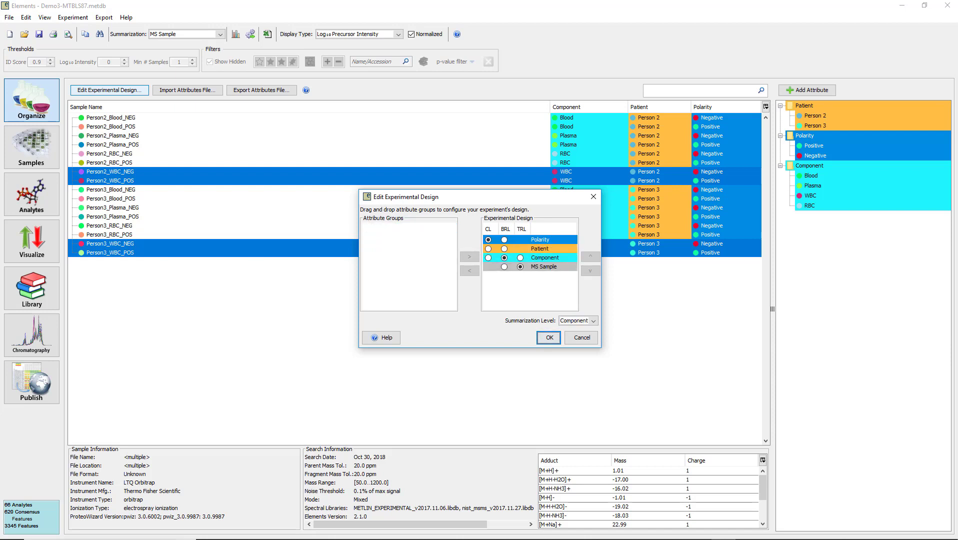
# Reorder the attribute groups in the experimental design to Component, Patient, Polarity, with MS Sample last
pyautogui.click(539, 239)
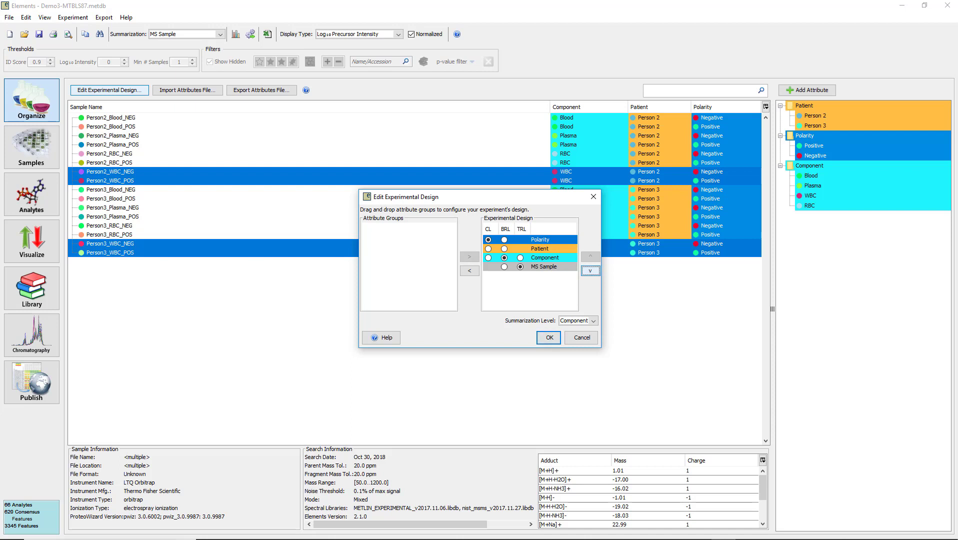
pyautogui.click(590, 271)
pyautogui.click(590, 270)
pyautogui.click(545, 248)
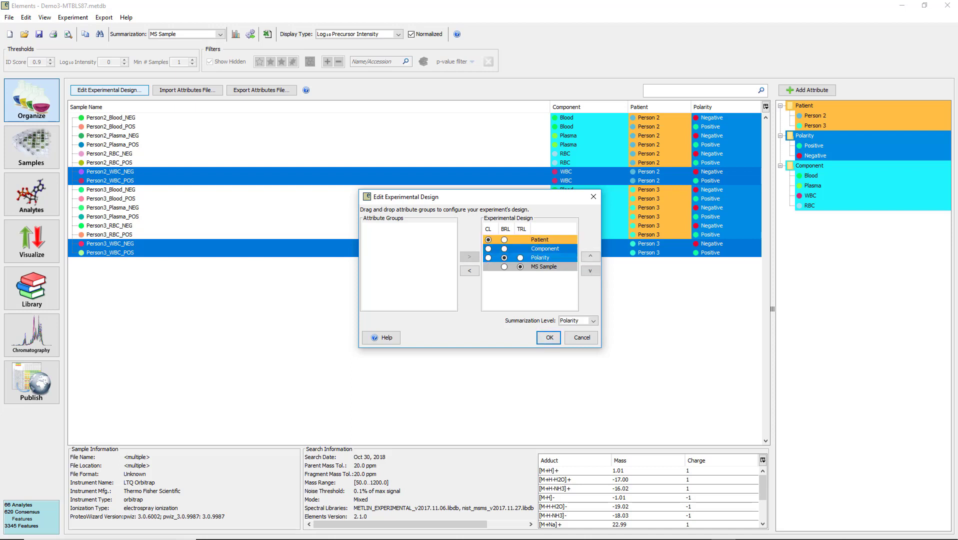
pyautogui.click(591, 256)
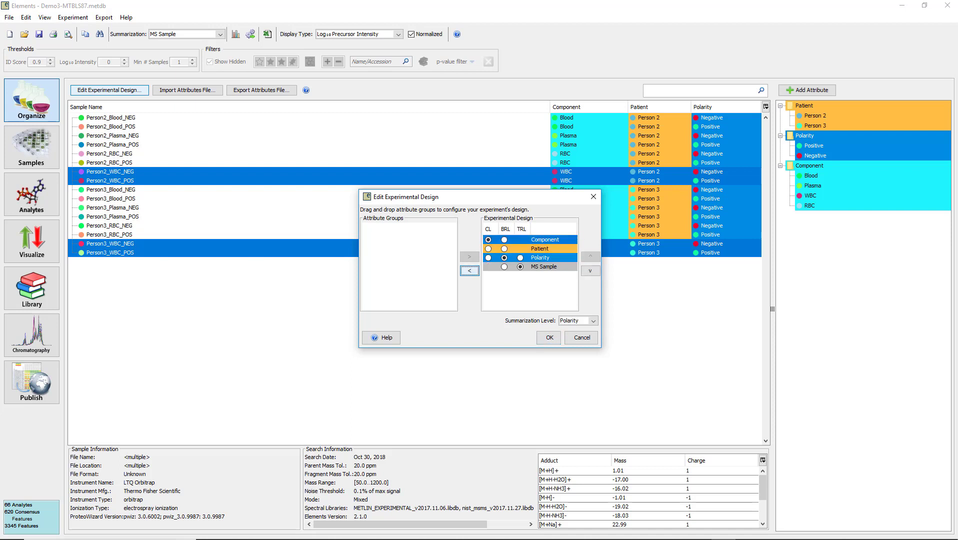
pyautogui.click(549, 337)
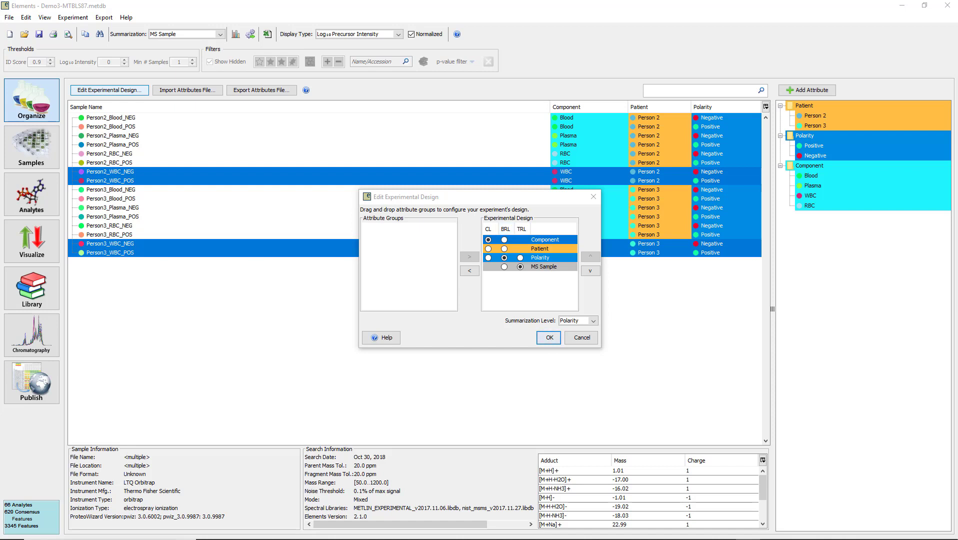
# Set the BRL and TRL levels to Patient and the summarization level to MS Sample, and apply the experimental design
pyautogui.click(504, 249)
pyautogui.click(520, 248)
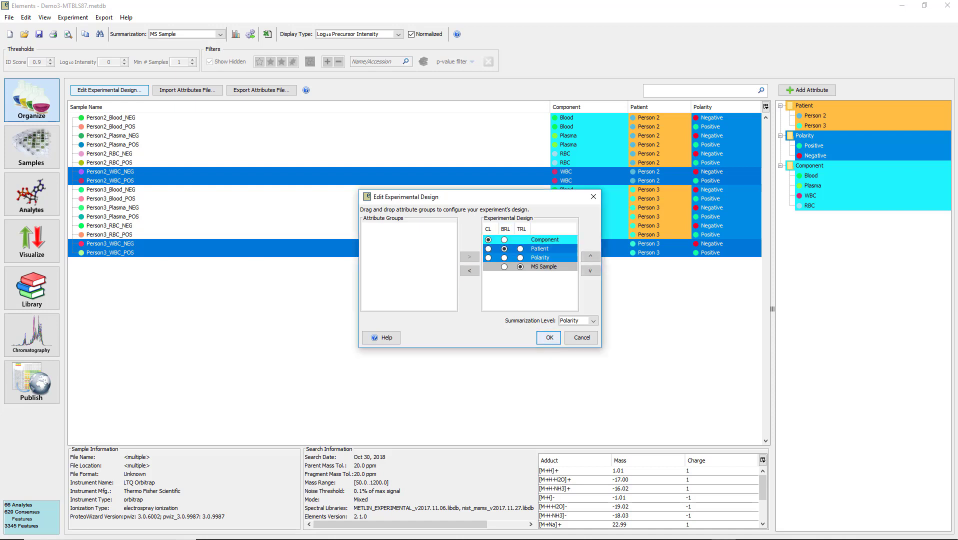
pyautogui.click(549, 337)
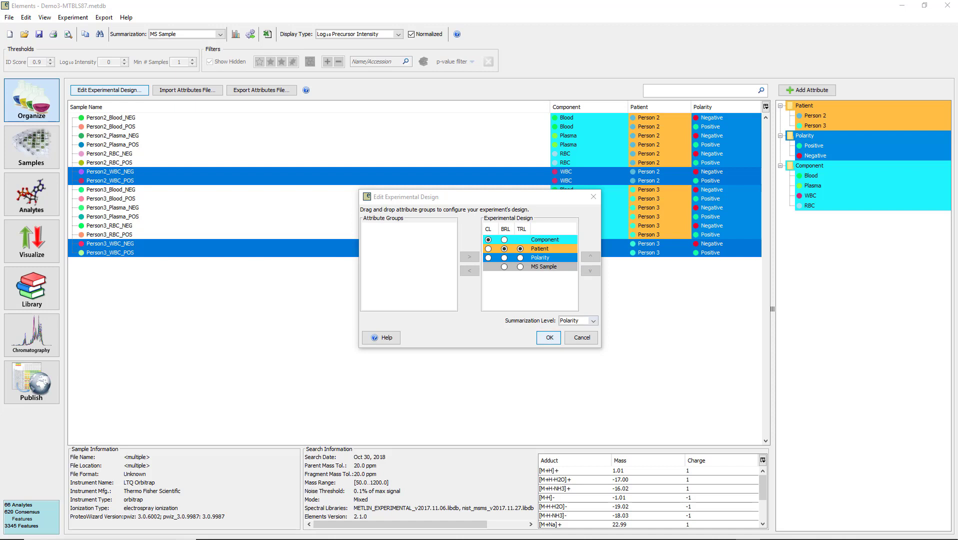
pyautogui.click(592, 321)
pyautogui.click(571, 354)
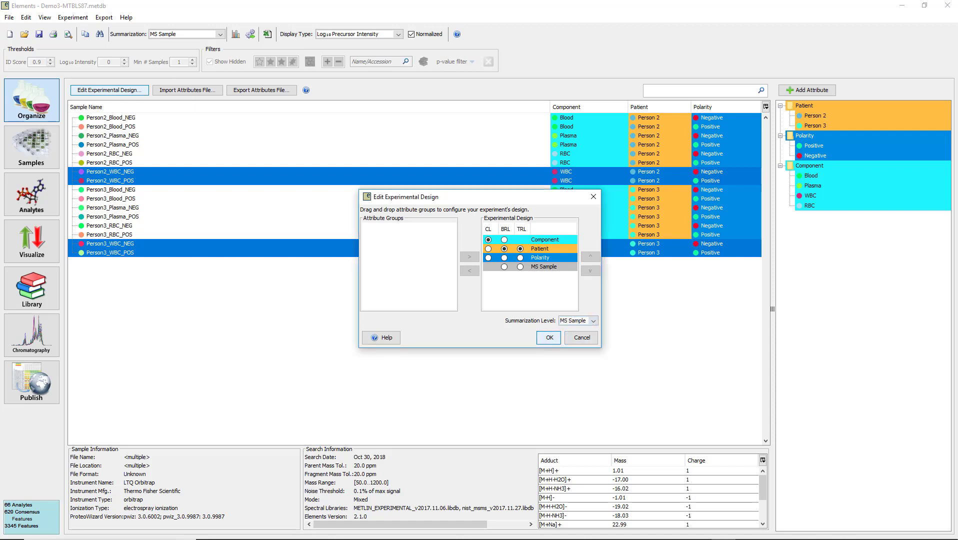
pyautogui.press('Return')
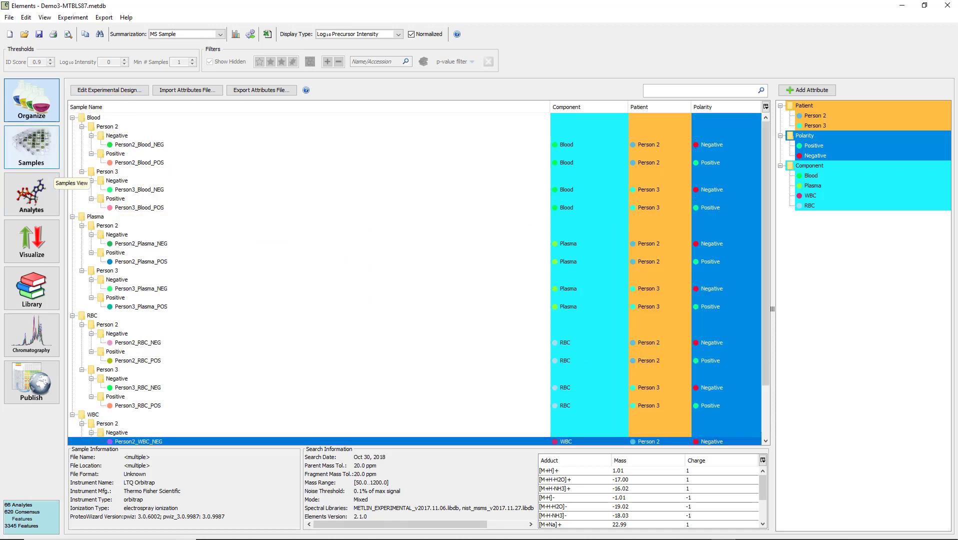
# Show the Samples view and summarize its analyte table first by Component and finally by Patient
pyautogui.click(50, 168)
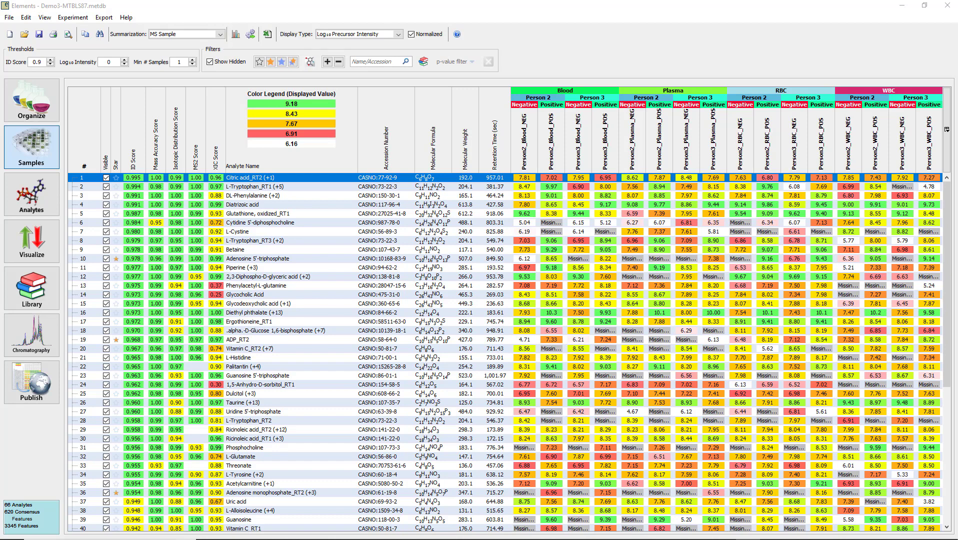
pyautogui.click(220, 34)
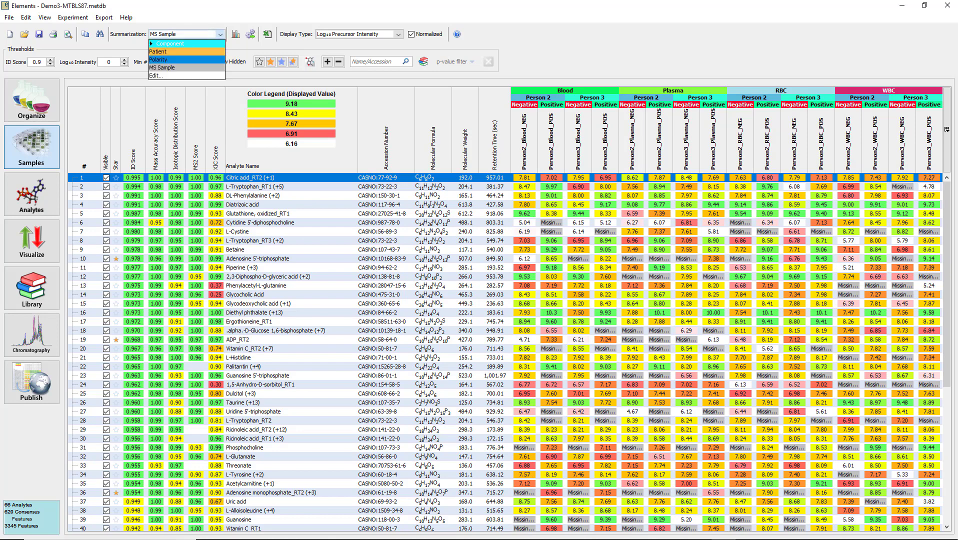
pyautogui.press('Return')
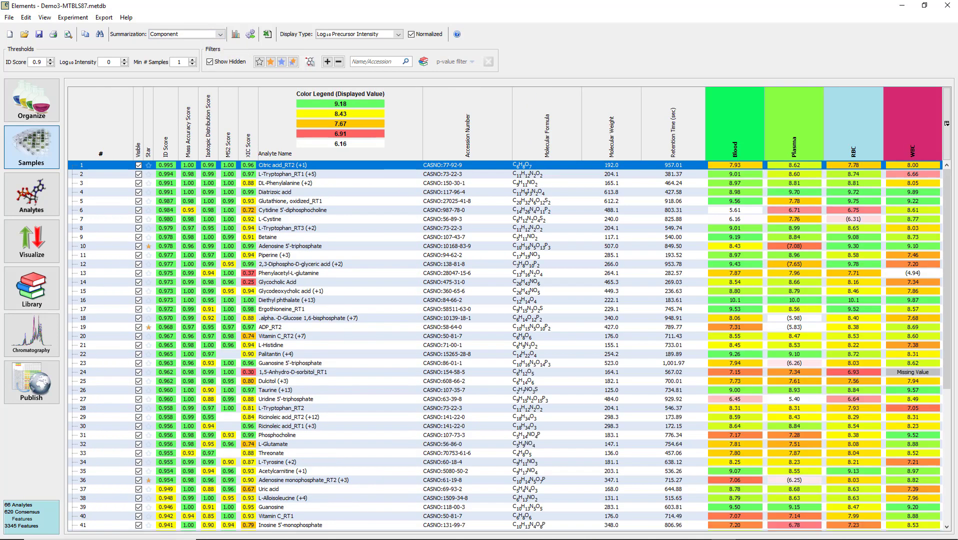
pyautogui.click(220, 34)
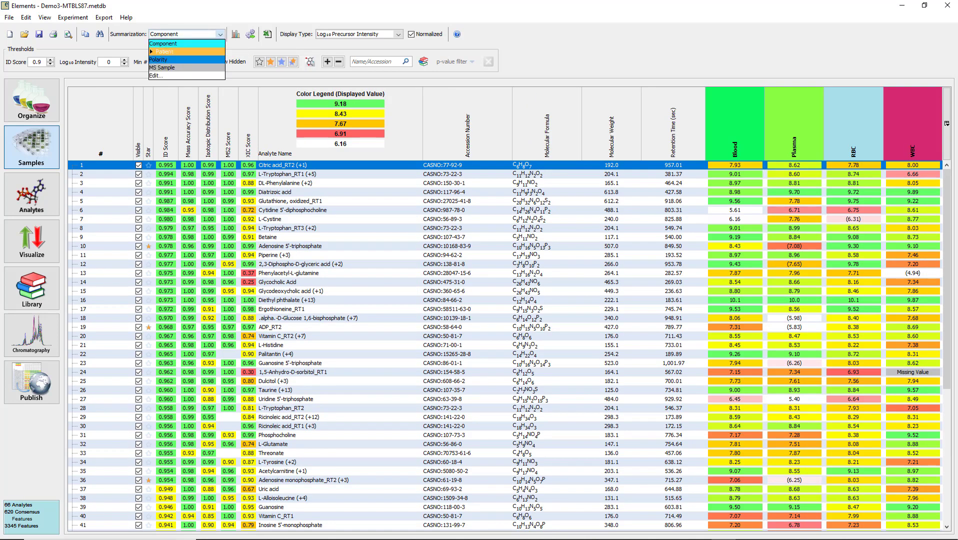
pyautogui.press('Return')
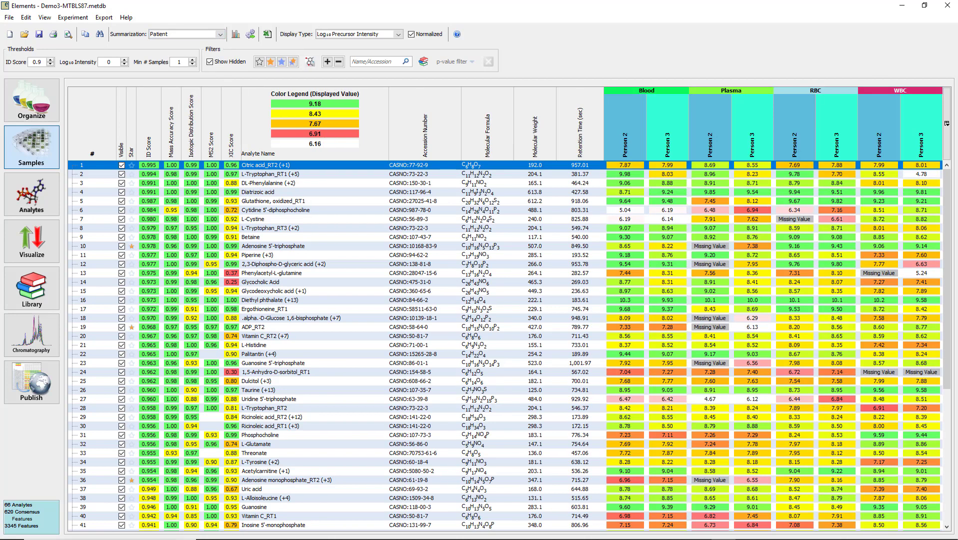